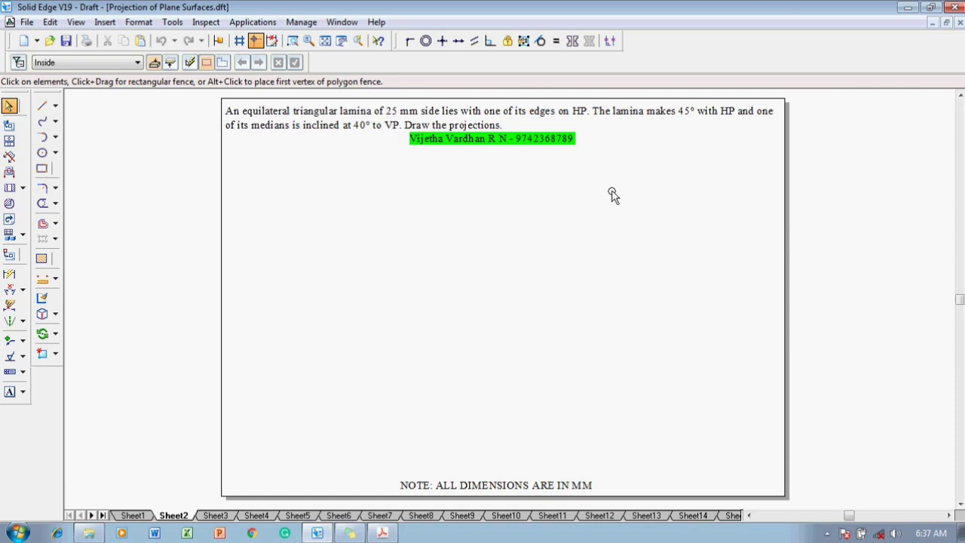
- Draw a long horizontal XY reference line across the sheet
click(325, 41)
click(42, 106)
click(139, 62)
click(154, 87)
click(280, 295)
click(733, 295)
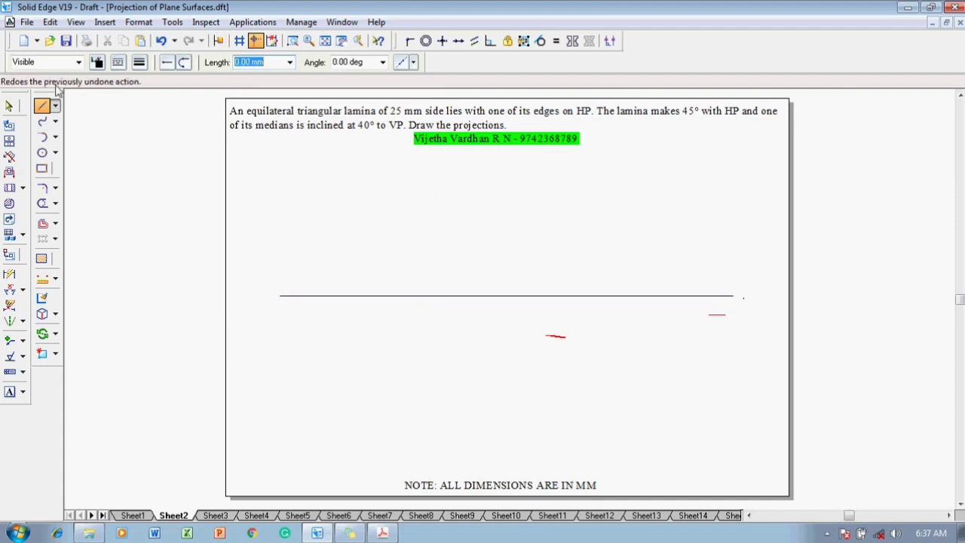
- Draw a 25 mm equilateral triangle below the XY line, one edge vertical, in 0.50 mm lines
click(140, 63)
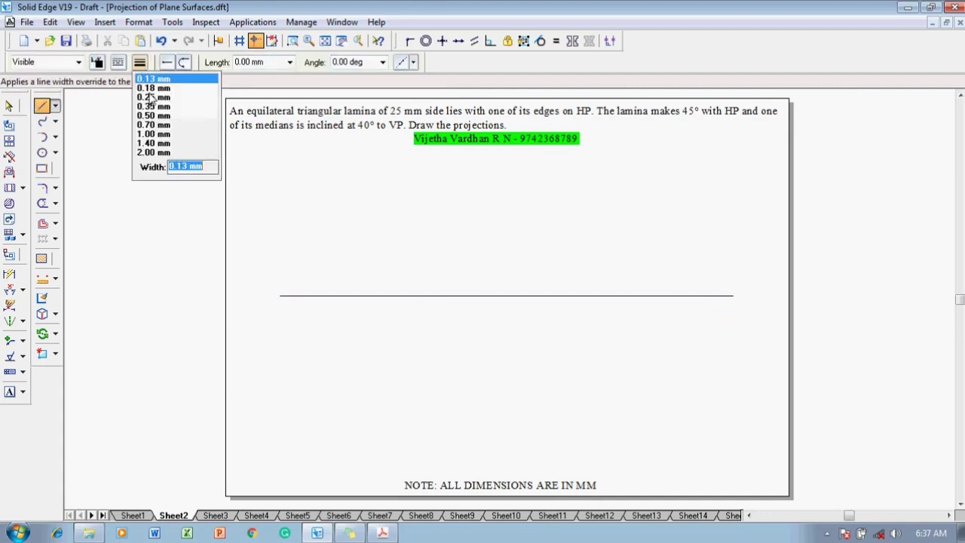
click(152, 116)
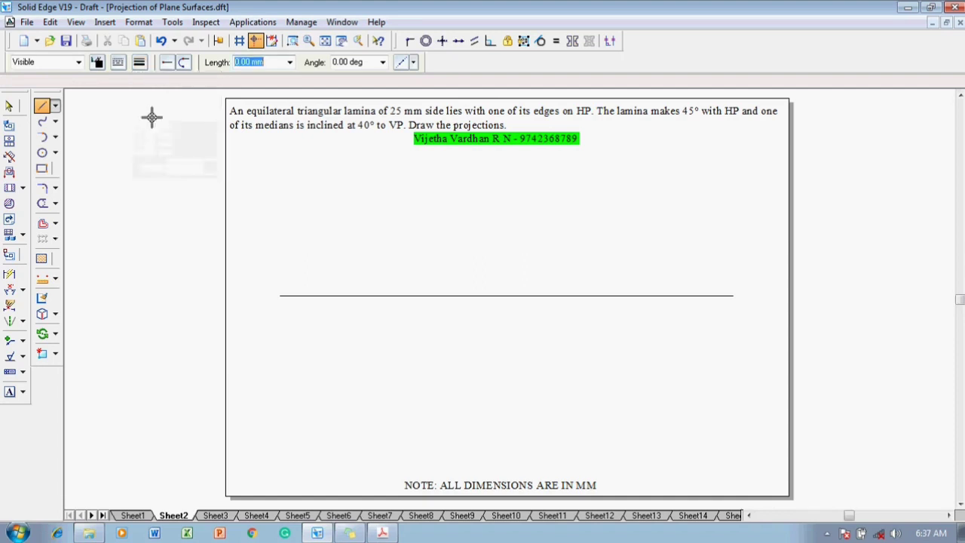
click(325, 319)
text(2)
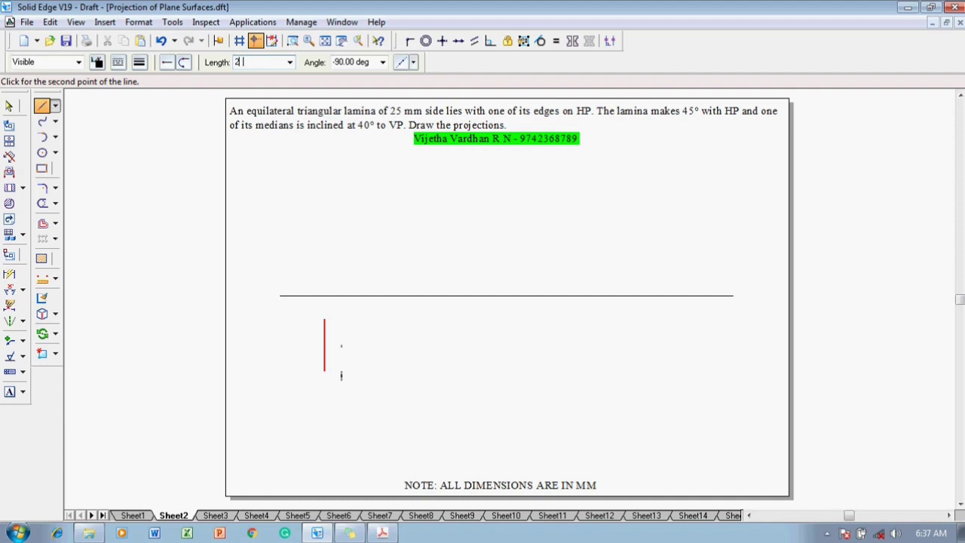
text(5)
key(Tab)
click(323, 373)
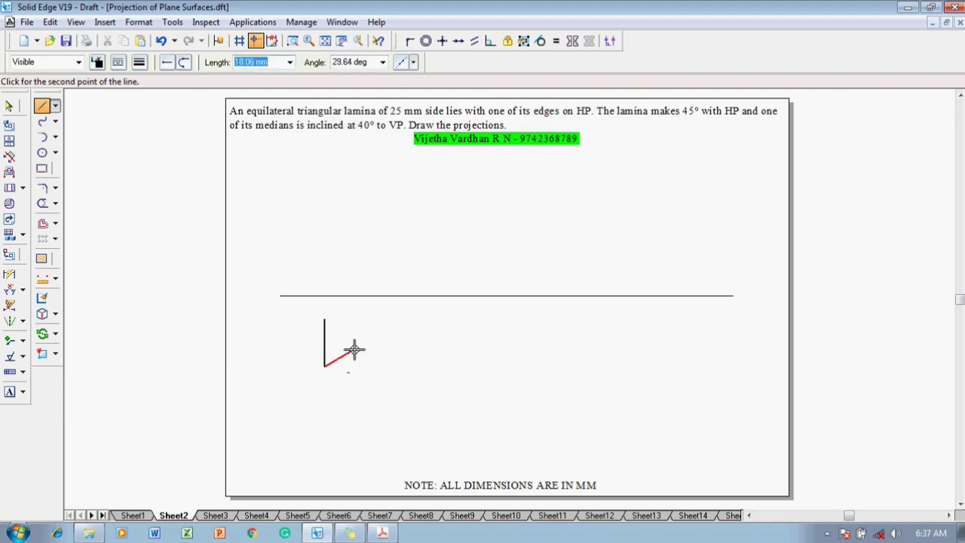
text(25)
key(Tab)
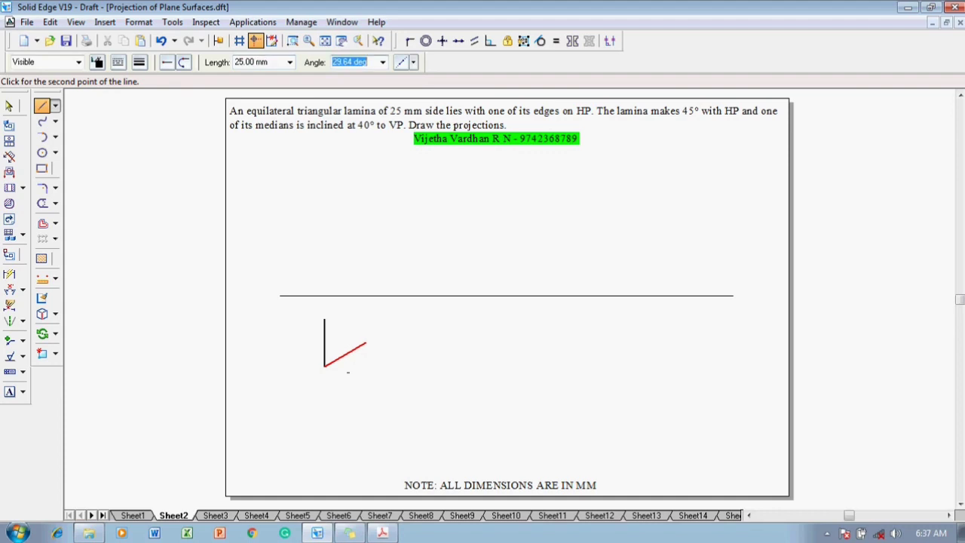
click(366, 341)
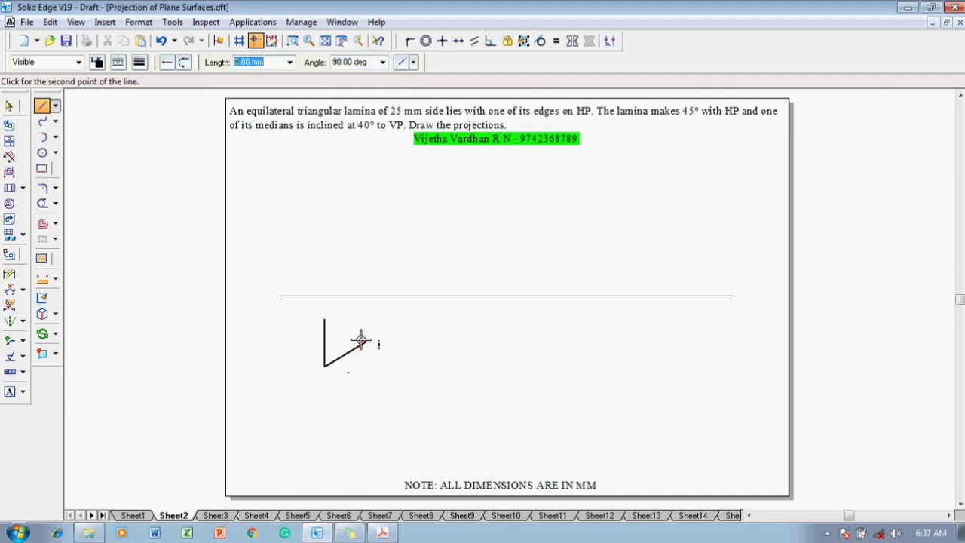
click(324, 319)
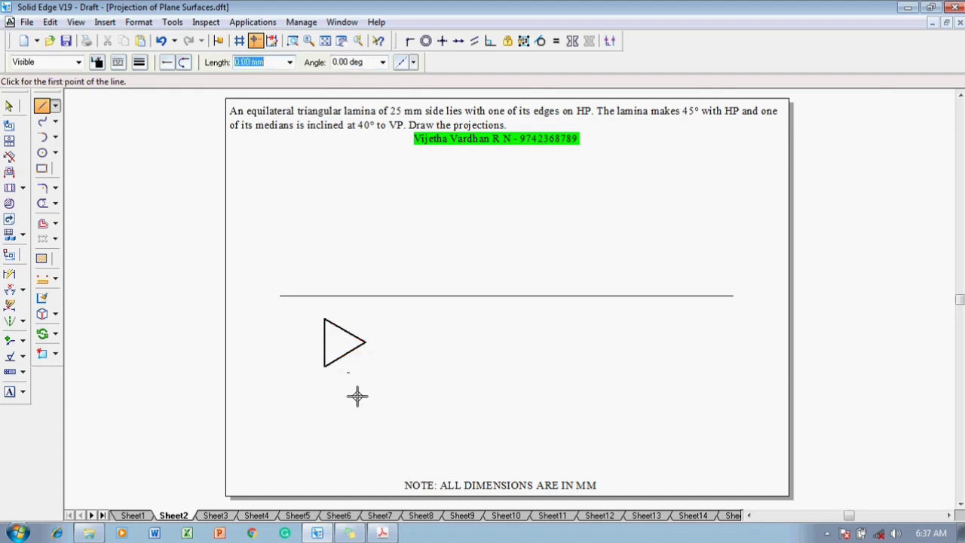
key(Escape)
- Check the length and angle of each of the triangle's three edges
click(325, 345)
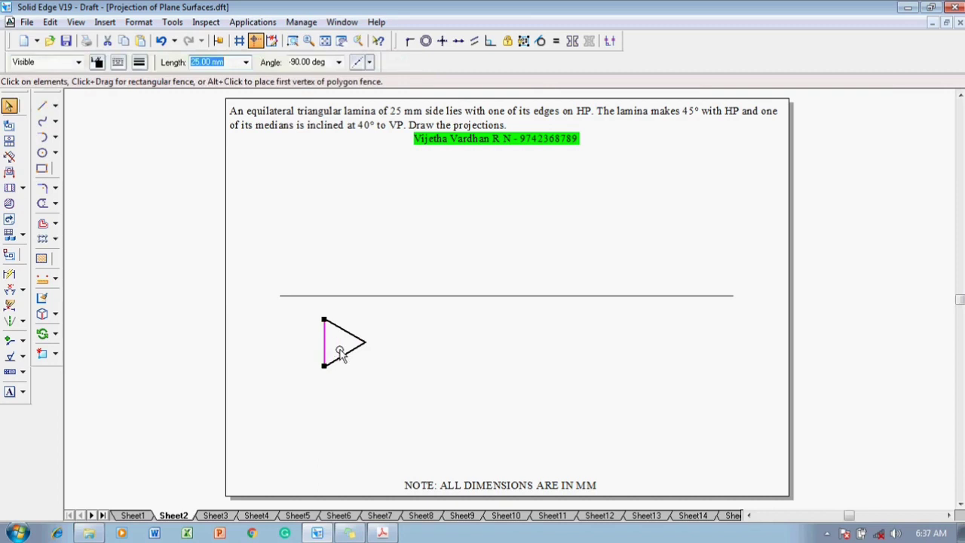
click(343, 355)
click(351, 332)
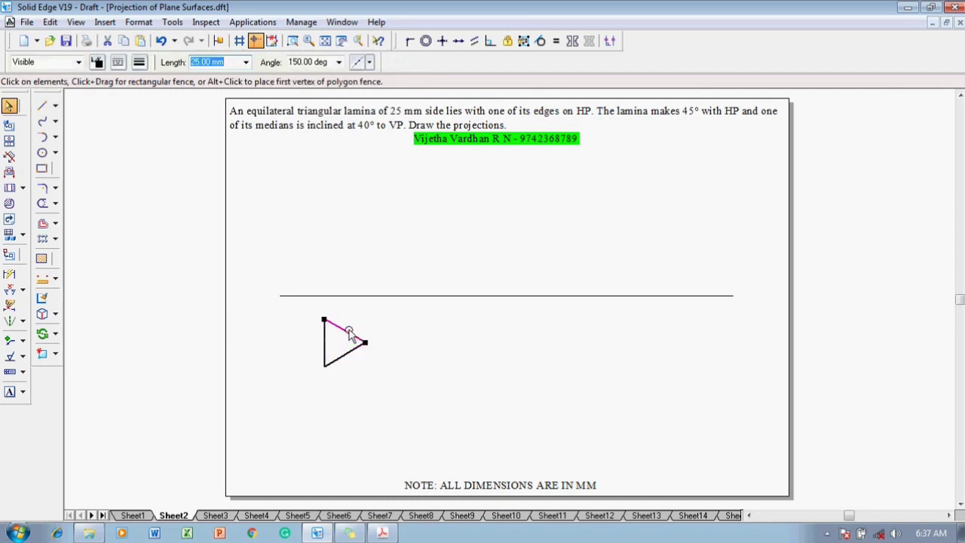
click(387, 332)
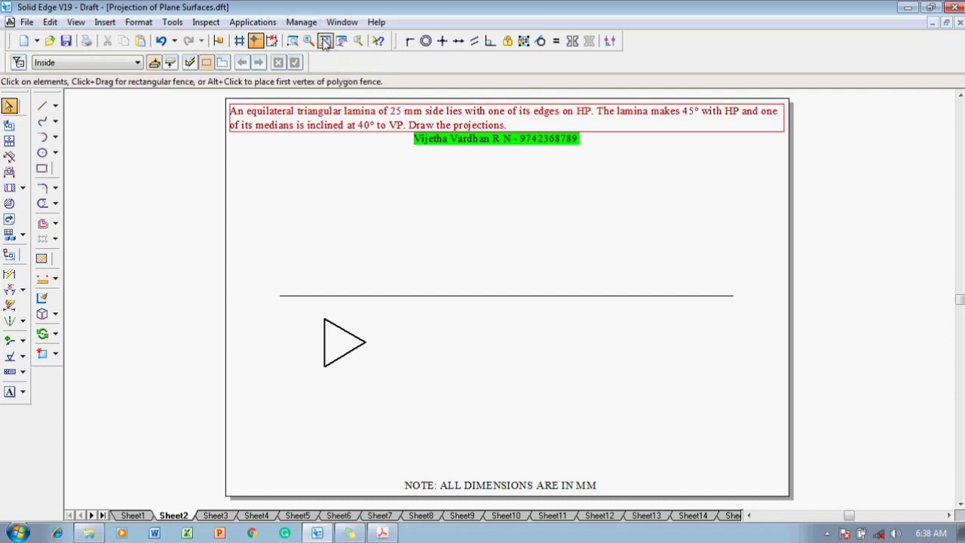
- Dimension the triangle's vertical edge as 25, placed to its left
click(9, 275)
click(324, 341)
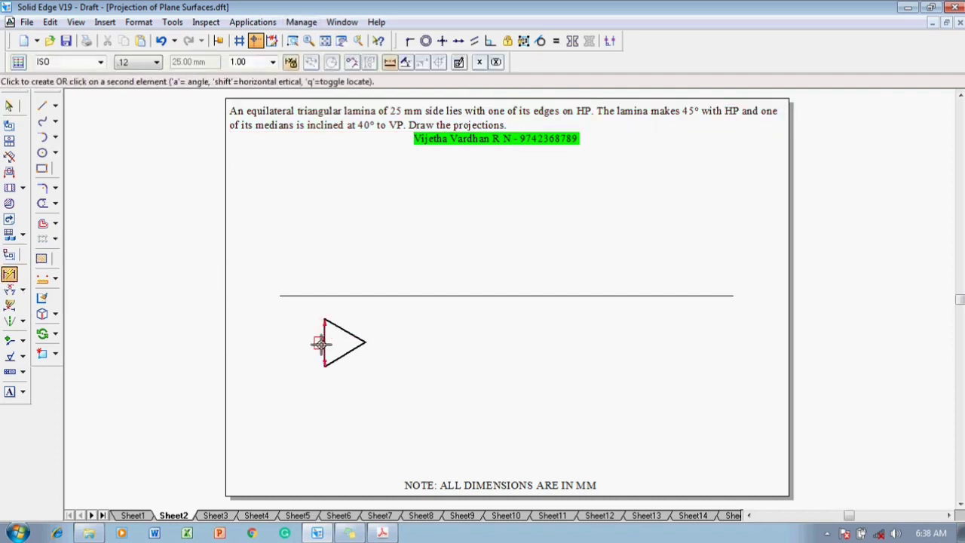
click(308, 340)
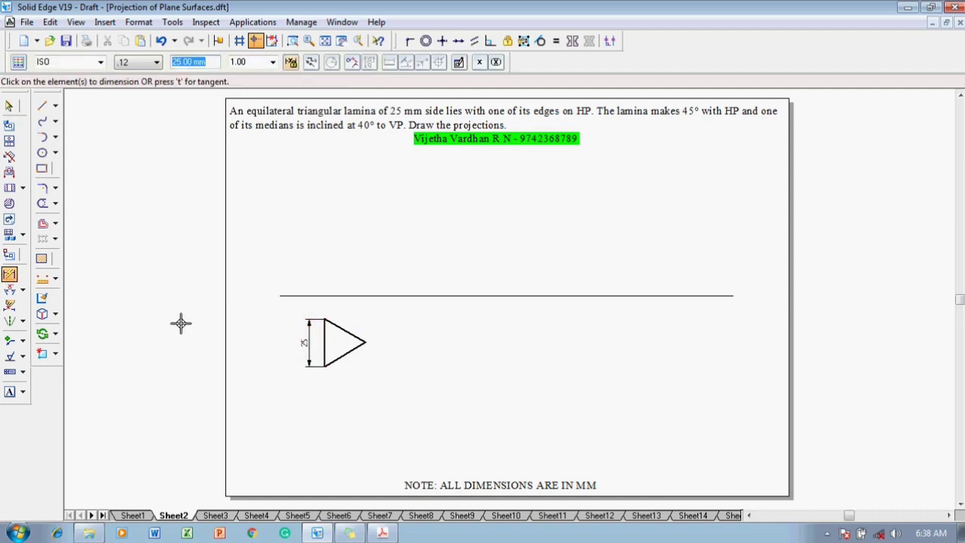
- Label the XY line's ends X and Y, with VP above and HP below it
click(9, 392)
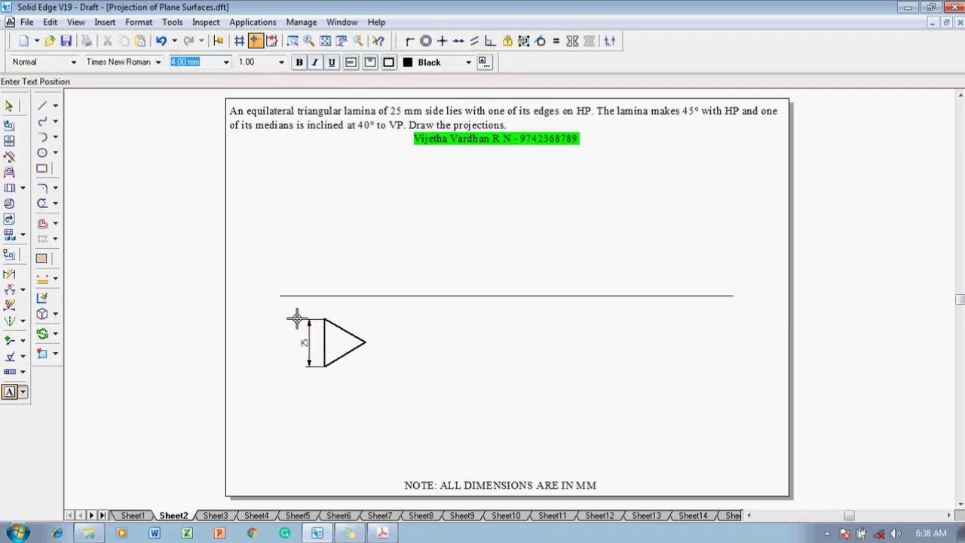
click(269, 288)
text(X)
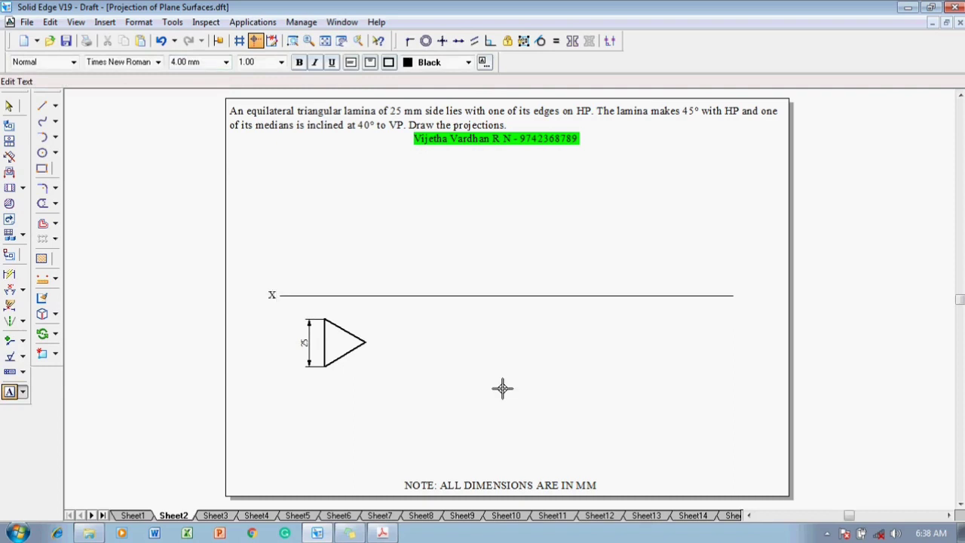
click(737, 287)
text(Y)
click(281, 282)
text(VP)
key(Escape)
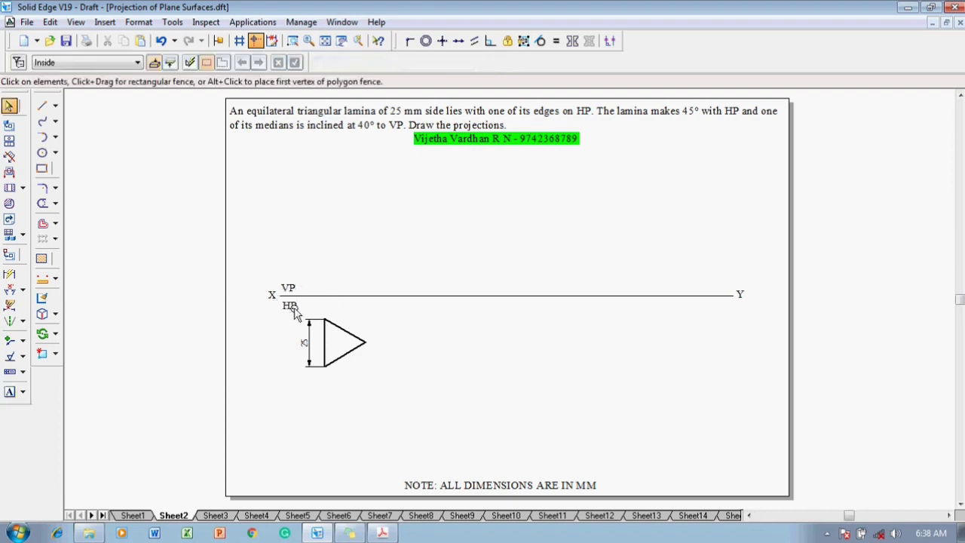
click(289, 309)
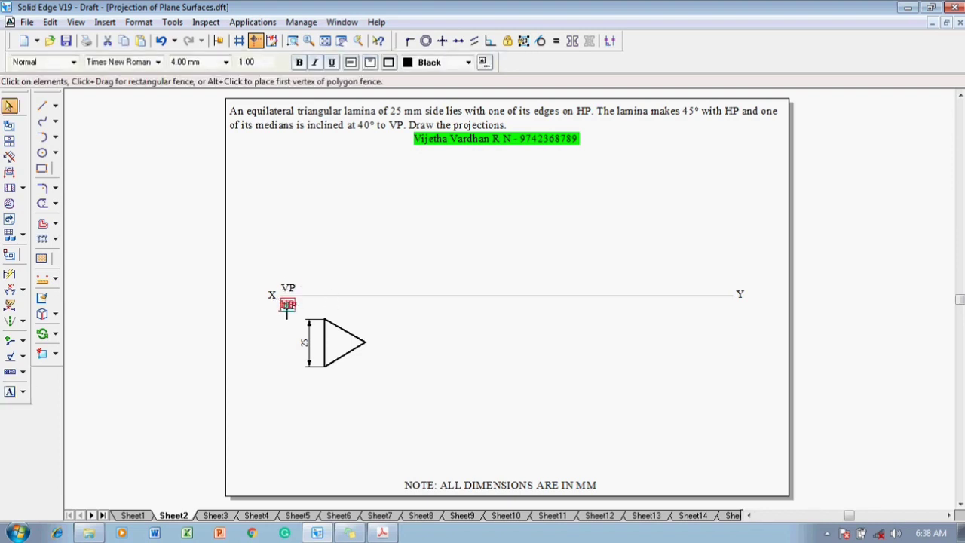
click(288, 344)
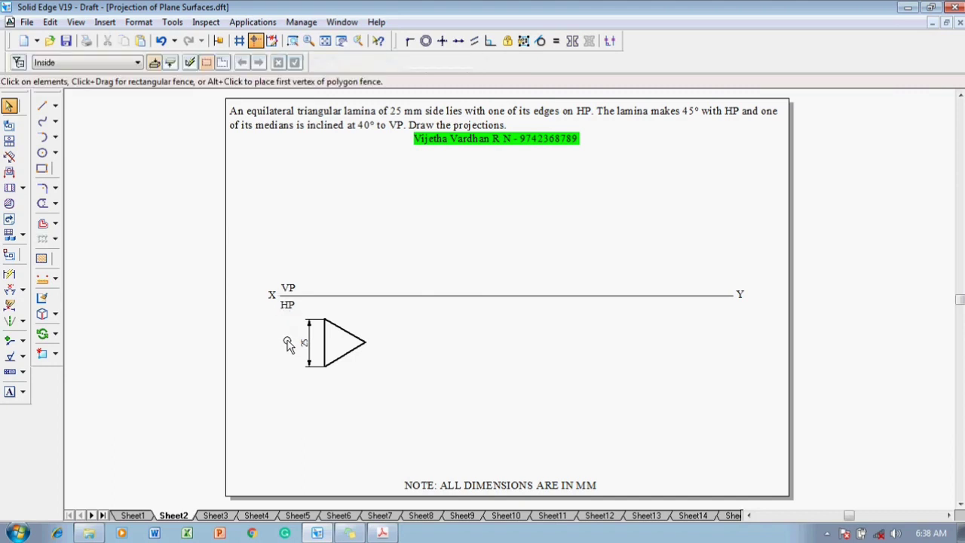
- Label the triangle's top, bottom and right corners a, b and c
click(41, 105)
click(10, 392)
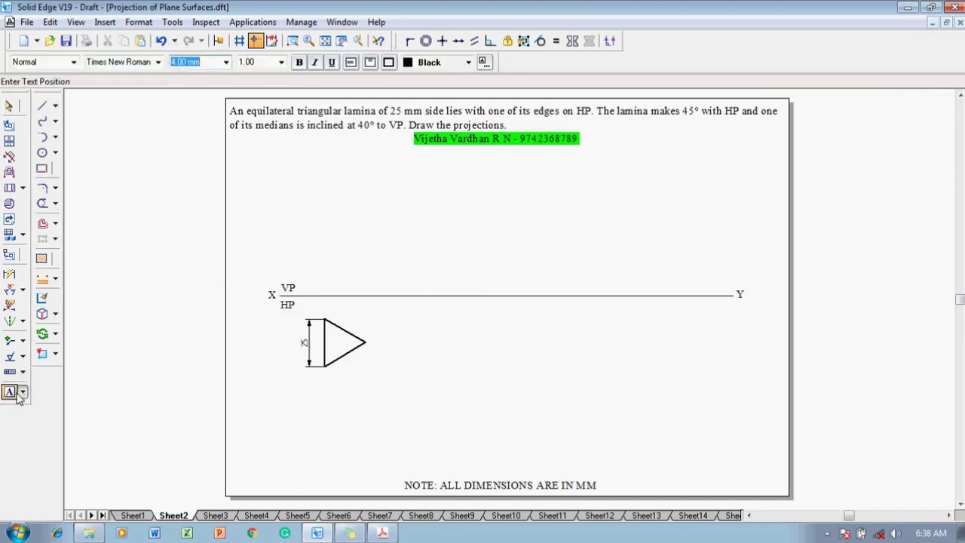
click(317, 306)
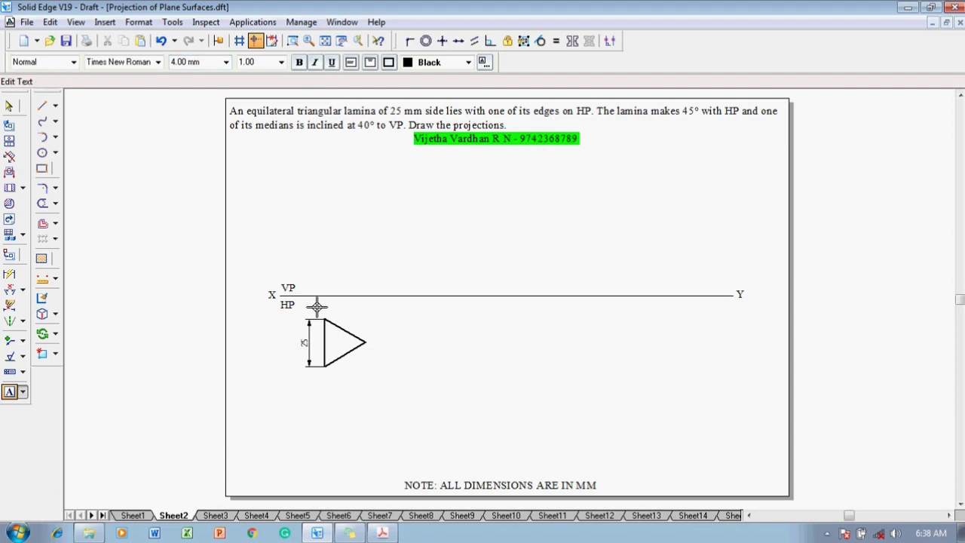
text(a)
click(317, 371)
click(372, 343)
text(c)
key(Escape)
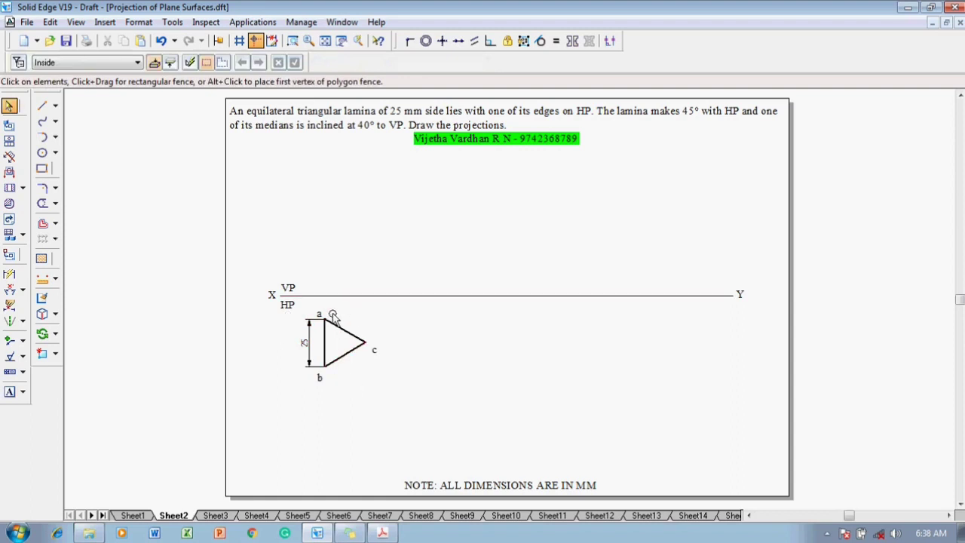
click(43, 105)
- Draw 0.50 mm vertical projectors from corners a and c up to the XY line
click(140, 64)
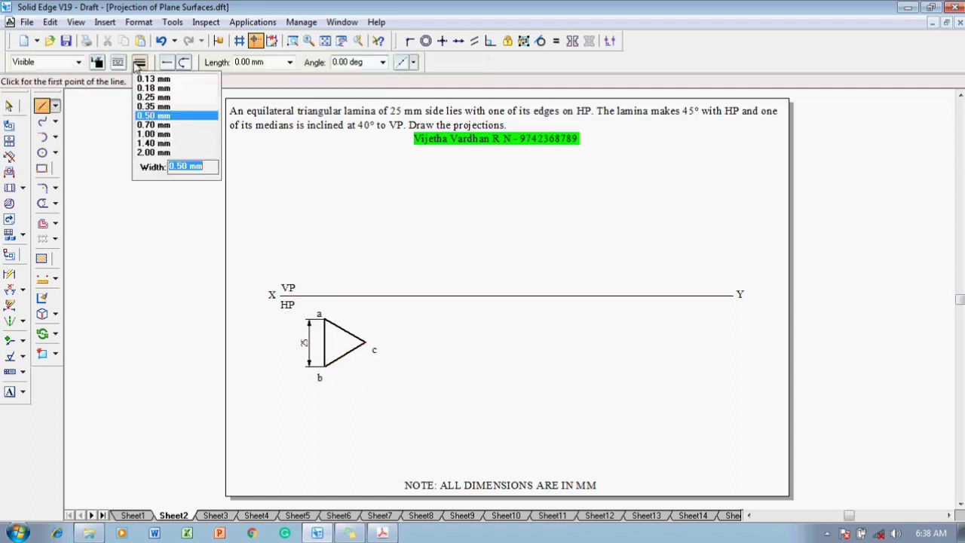
click(154, 116)
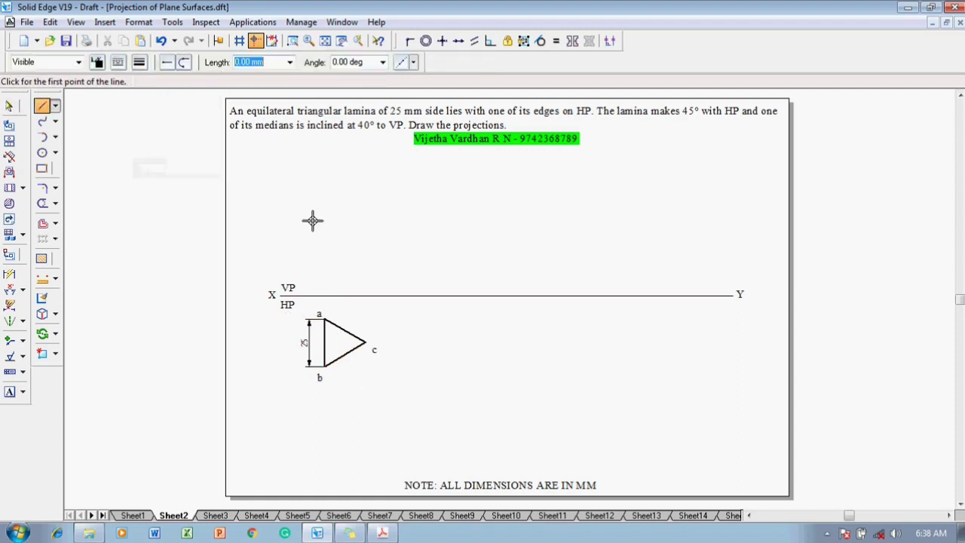
click(325, 320)
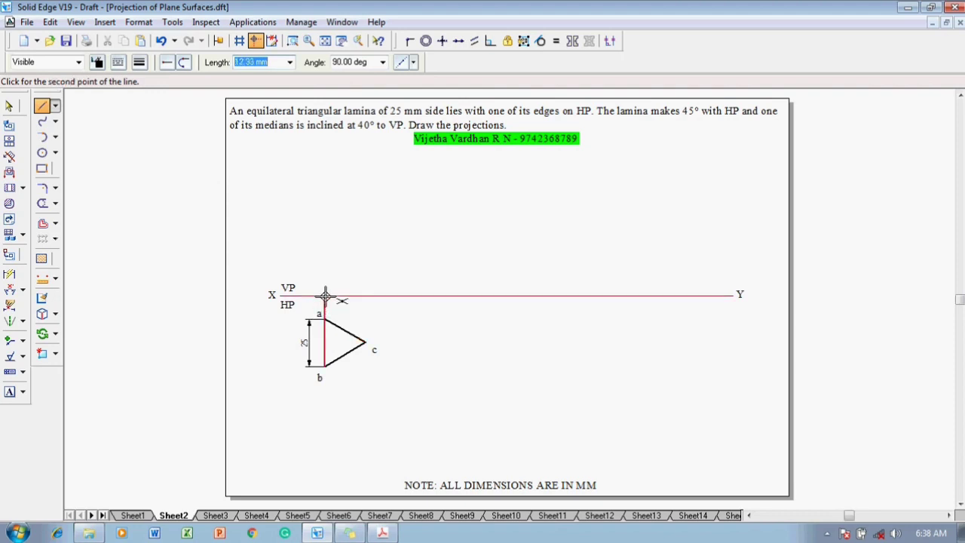
click(325, 294)
right_click(345, 303)
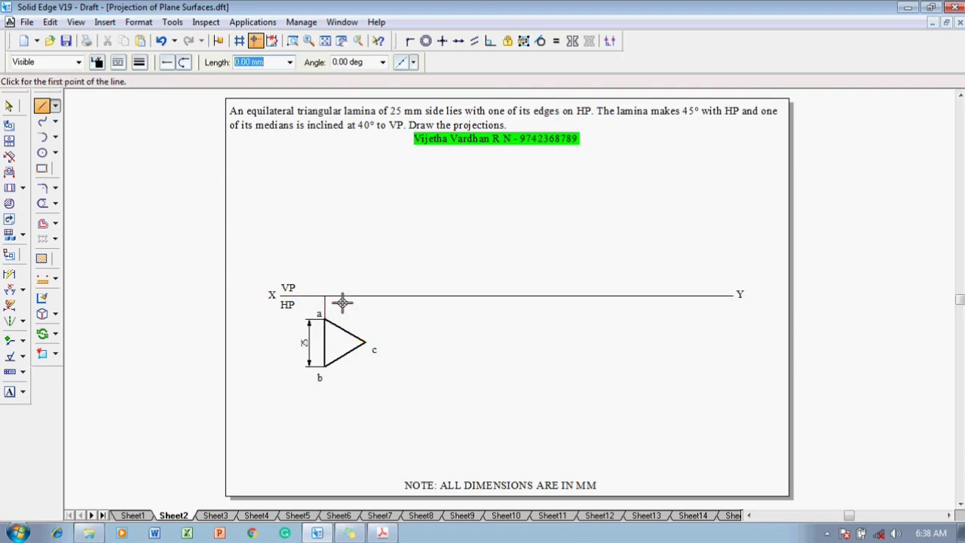
click(366, 343)
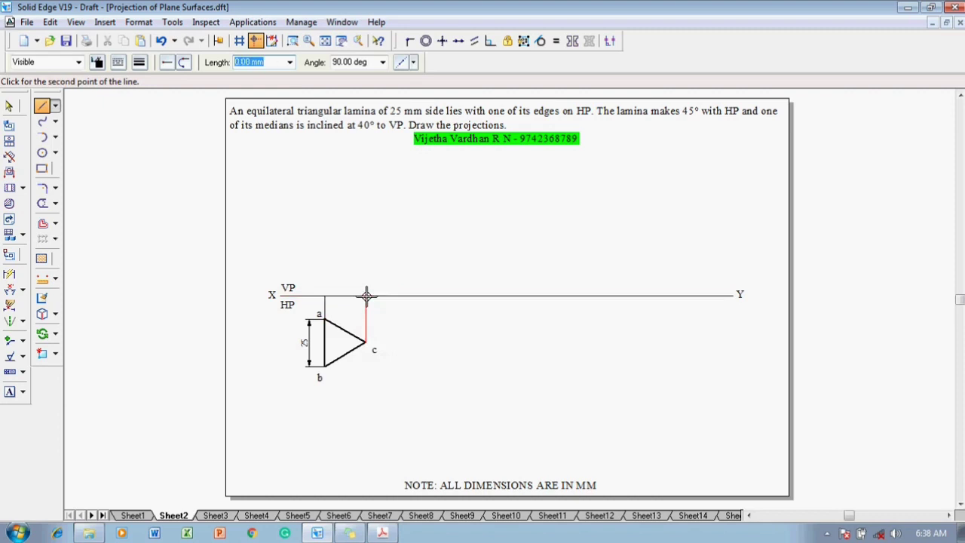
click(366, 294)
right_click(366, 295)
- Draw the front-view edge along XY between the two projectors in a different line width
click(139, 61)
click(152, 125)
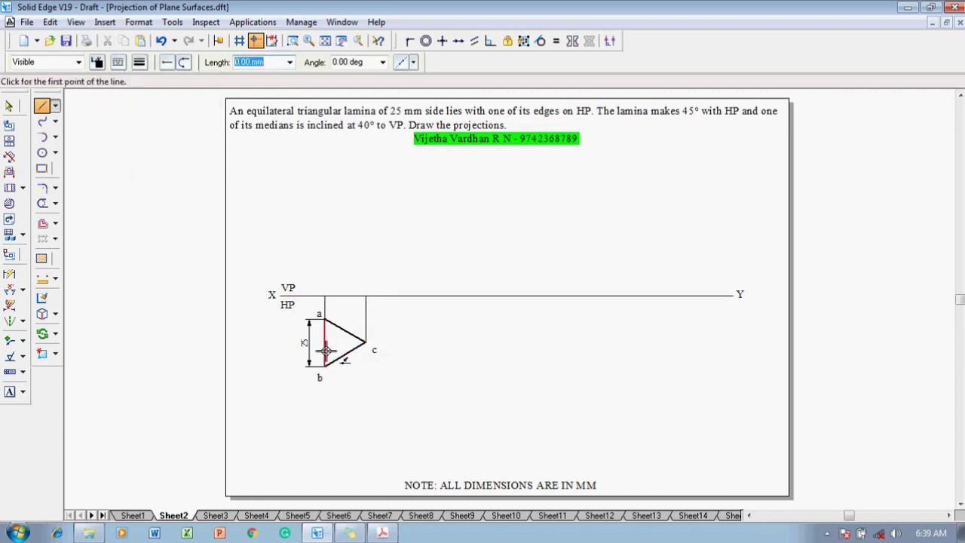
click(325, 295)
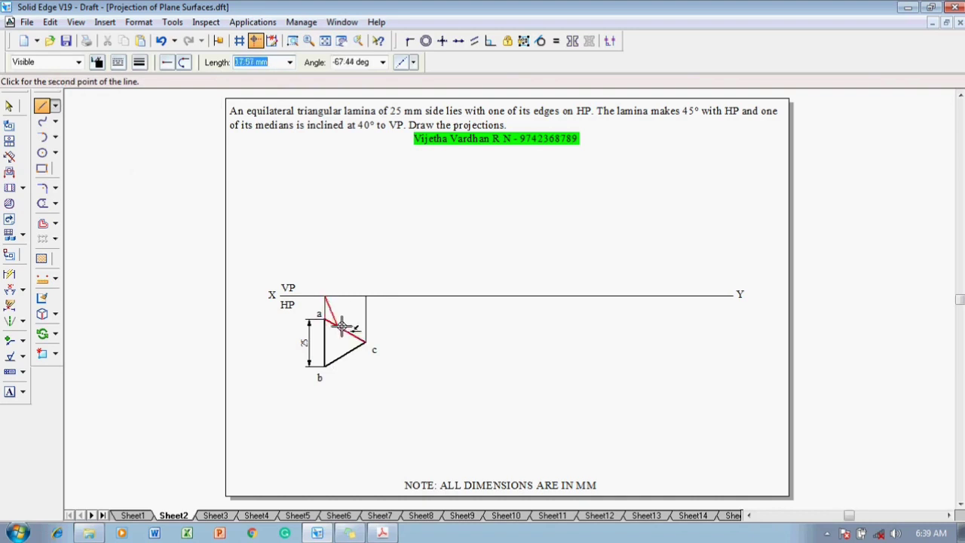
click(367, 295)
right_click(380, 248)
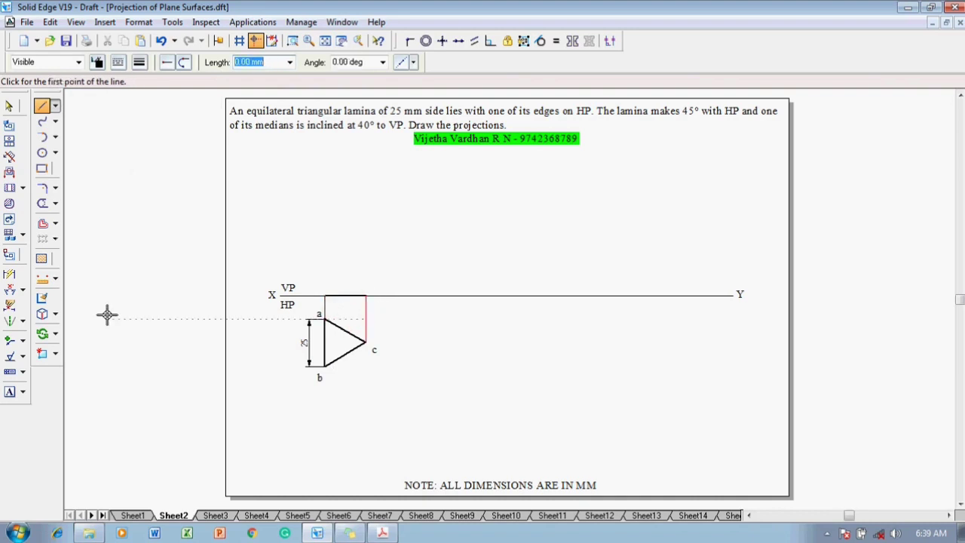
click(9, 393)
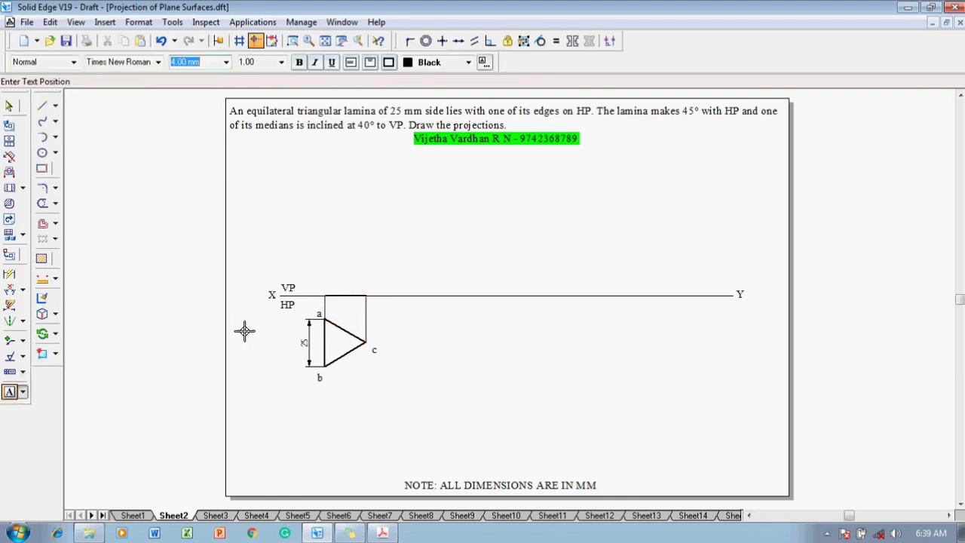
- Label the front-view edge ends b'(a') and c' just above the XY line
click(316, 281)
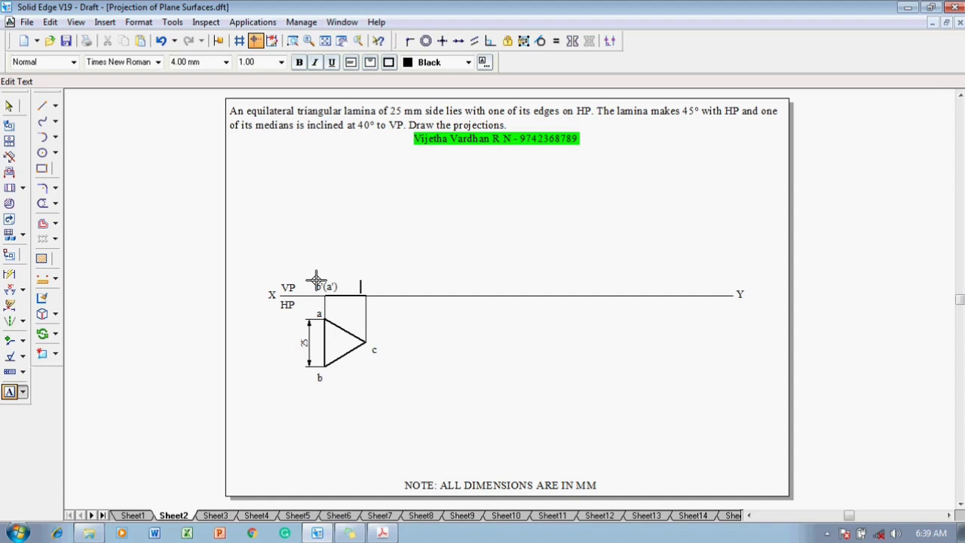
text(')
key(Escape)
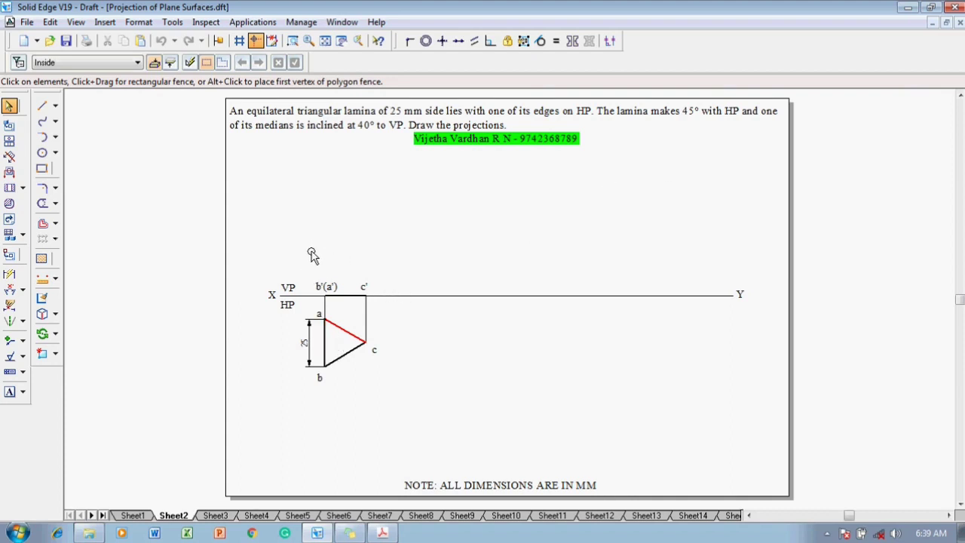
- Copy the b'(a')–c' edge and its labels from b'(a') to a point further right on XY
drag(311, 266, 377, 306)
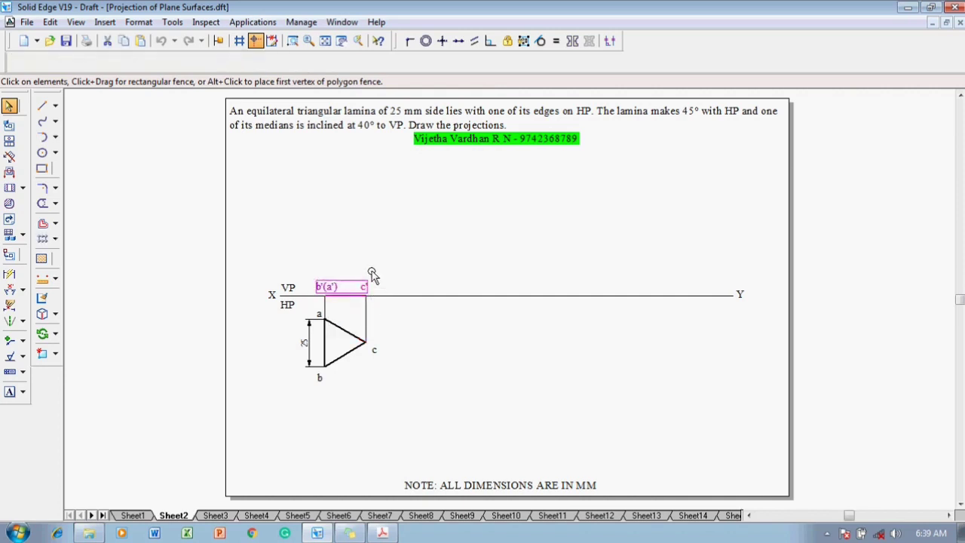
click(55, 333)
click(78, 337)
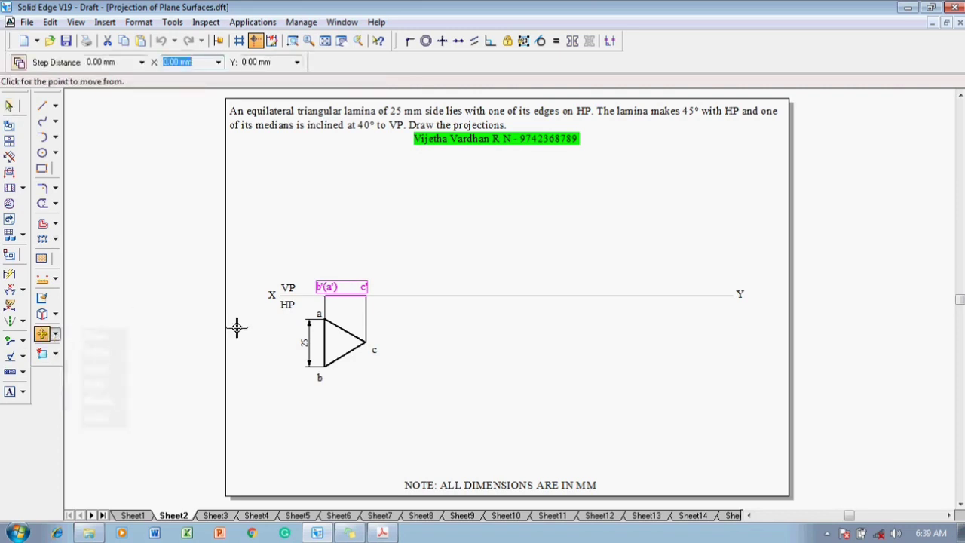
click(324, 294)
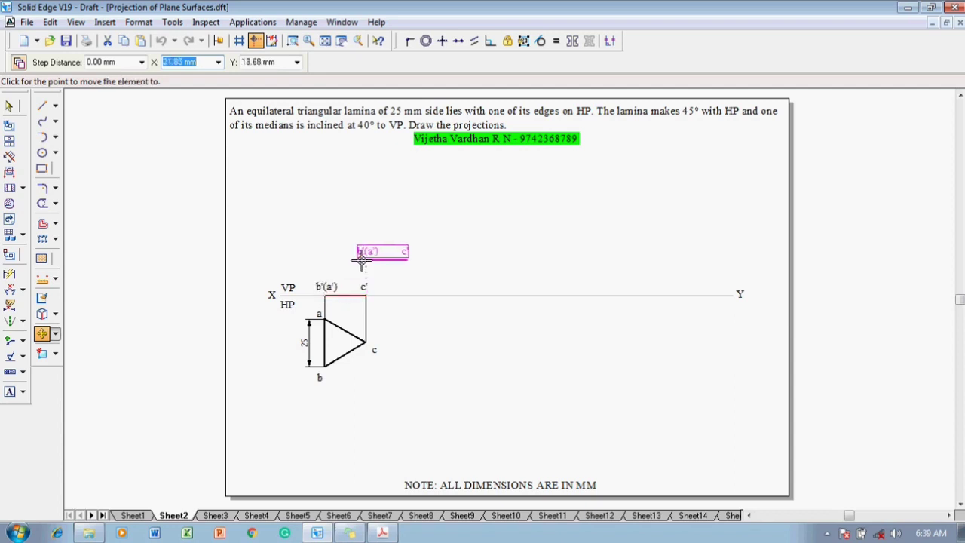
click(428, 295)
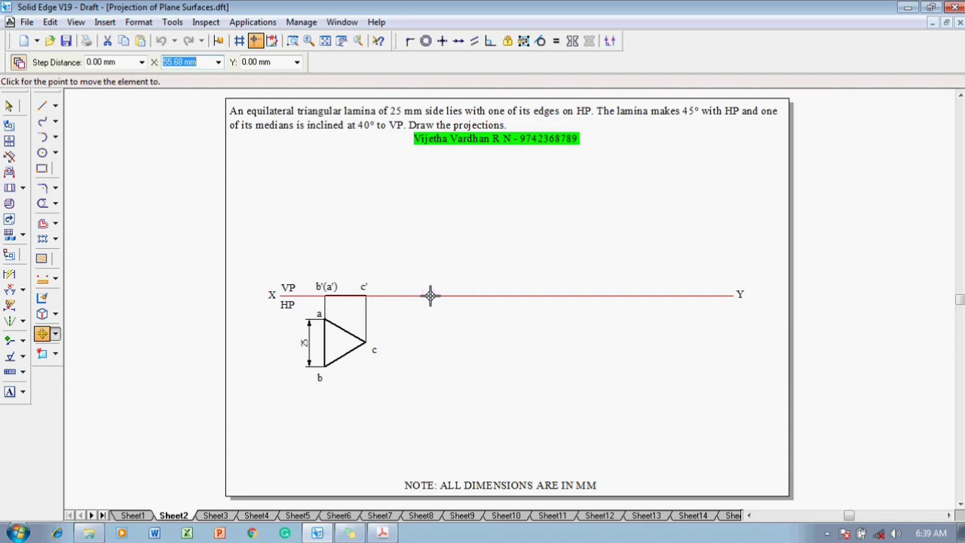
click(55, 334)
- Rotate the copied edge 45° about b'(a') so it rises above the XY line
click(75, 349)
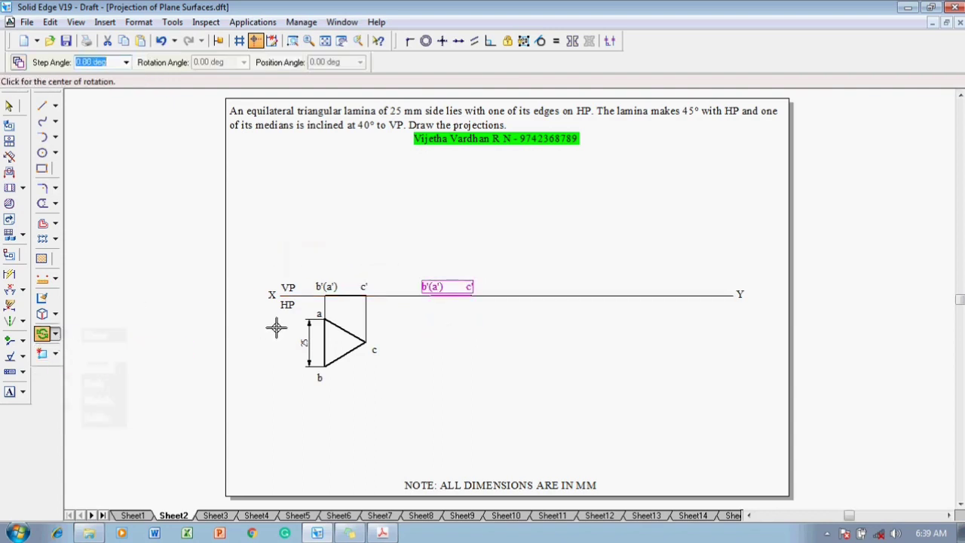
click(431, 295)
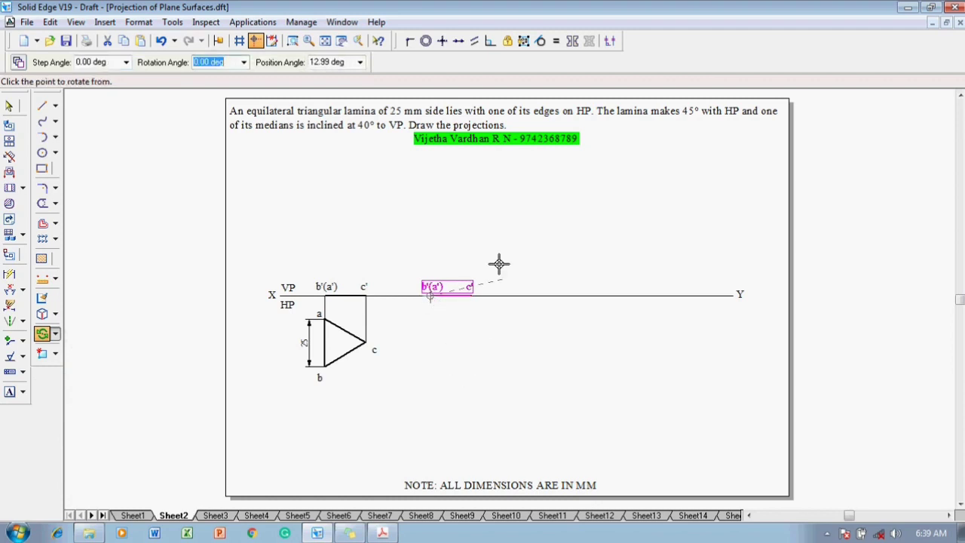
click(470, 293)
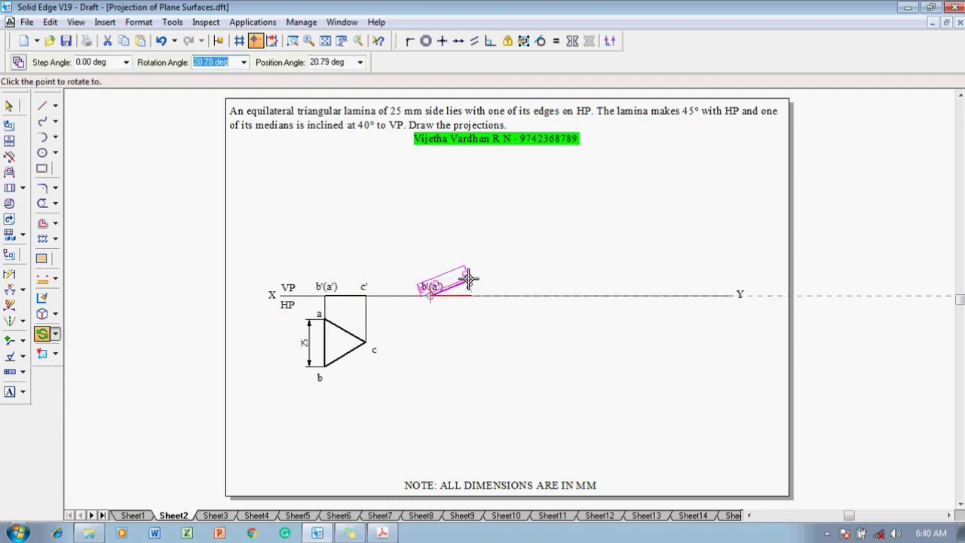
text(45)
key(Return)
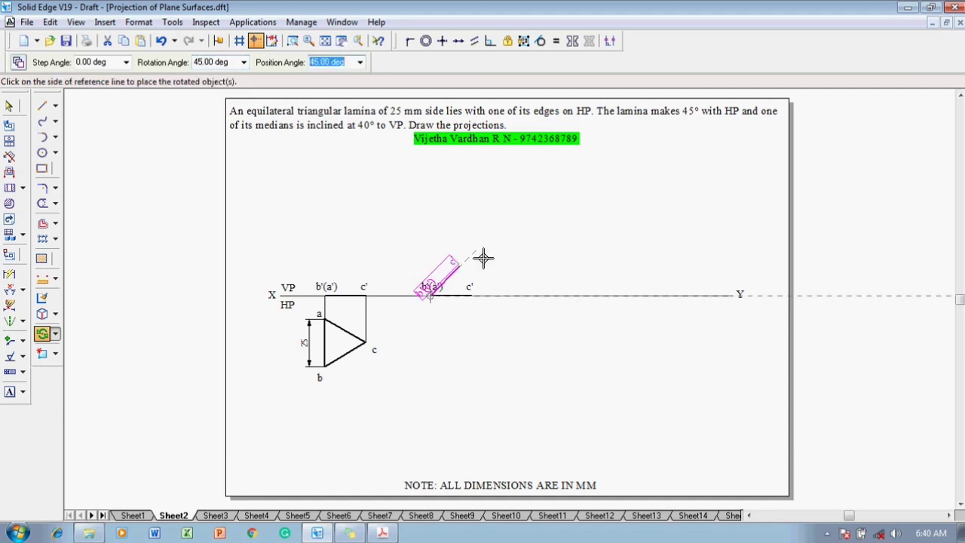
click(484, 258)
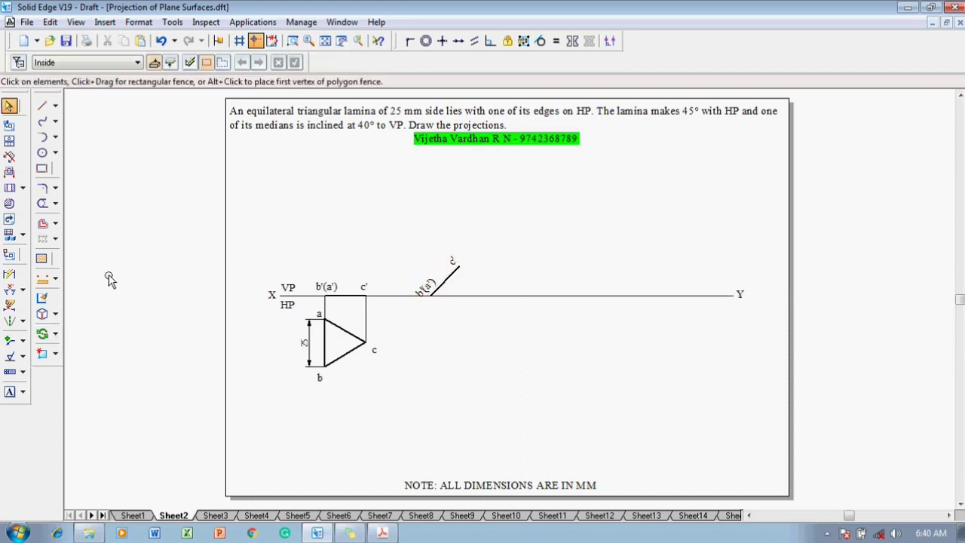
- Add a 45° angle dimension between the inclined edge and the XY line
click(9, 291)
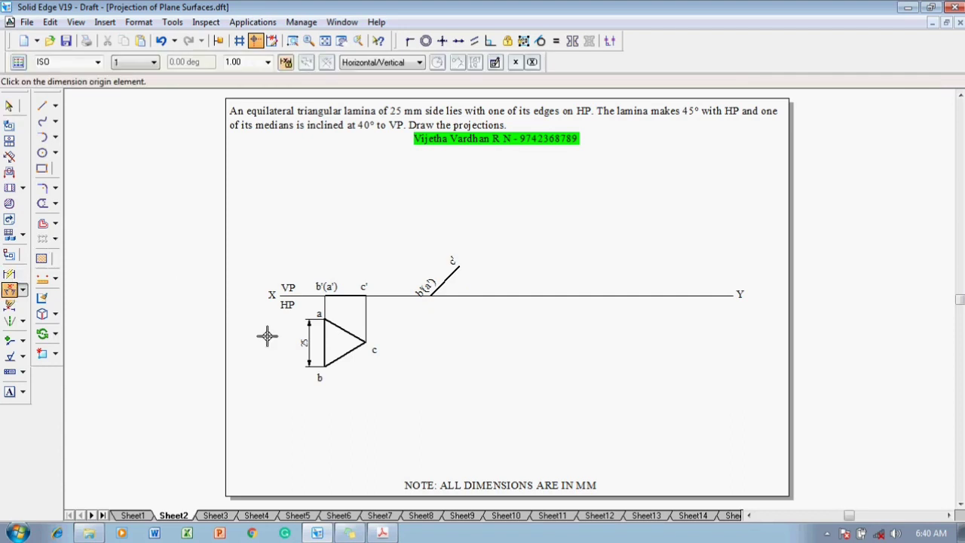
click(444, 281)
click(449, 295)
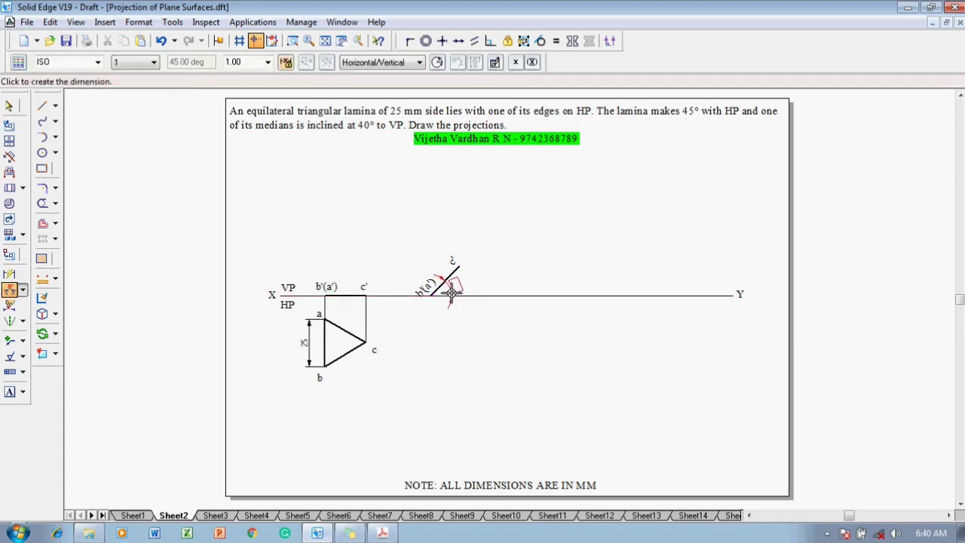
click(451, 293)
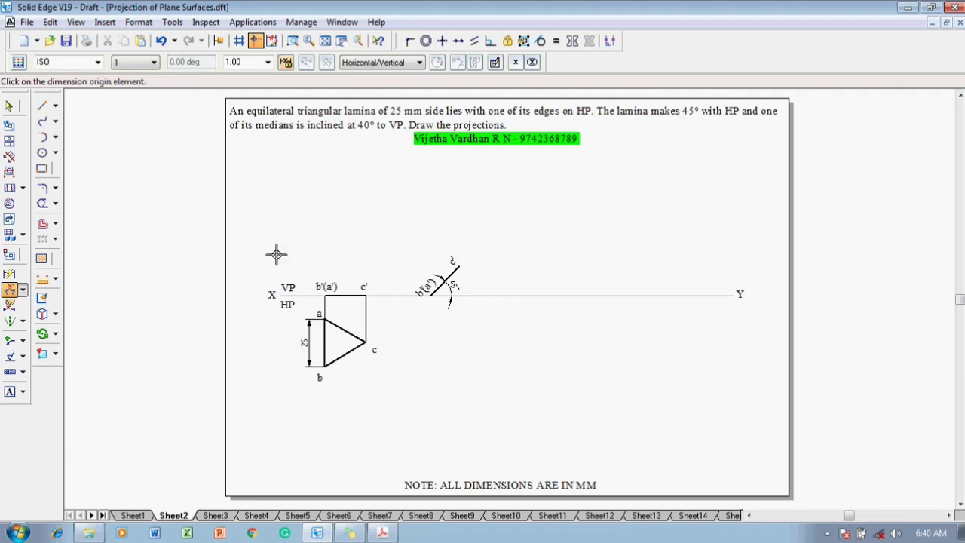
- Drop a projector from c' and join it with a horizontal line from top-view point c
click(43, 105)
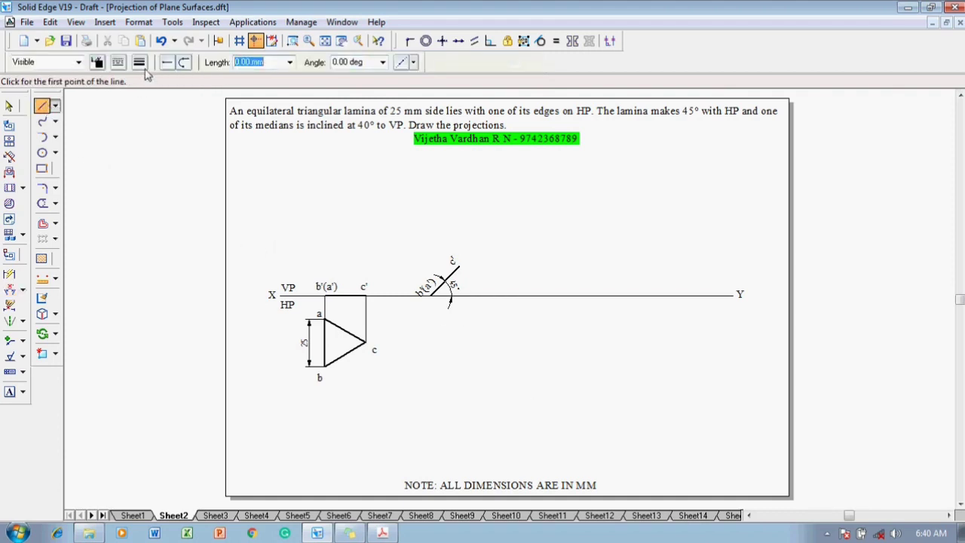
click(140, 64)
click(146, 69)
click(460, 266)
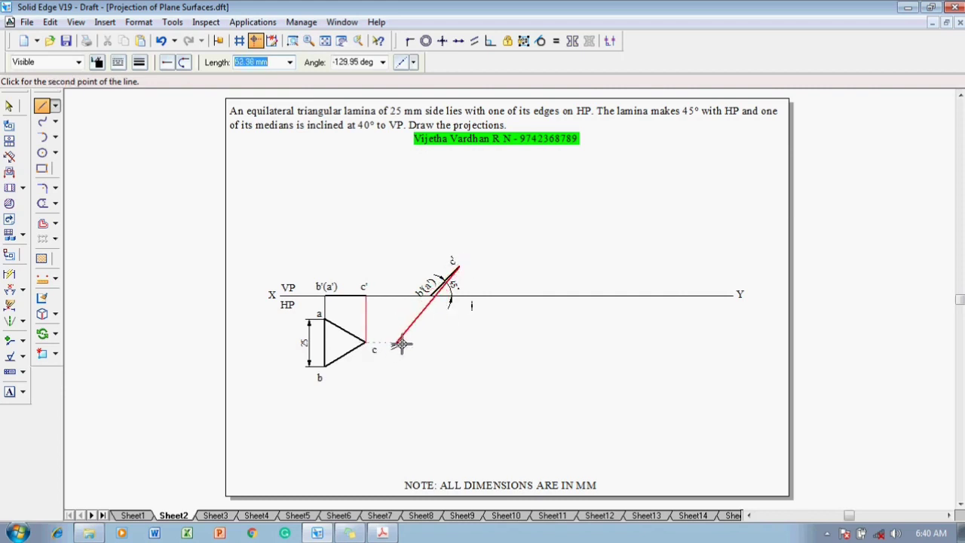
click(460, 342)
click(366, 343)
right_click(365, 343)
- Drop a projector from b'(a') and draw horizontal projectors from b and a to meet it
click(430, 296)
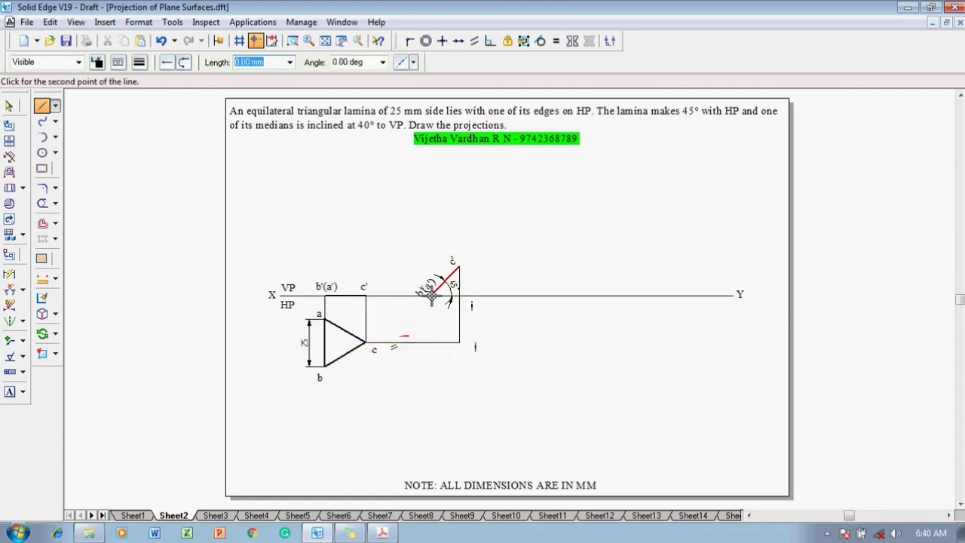
click(431, 367)
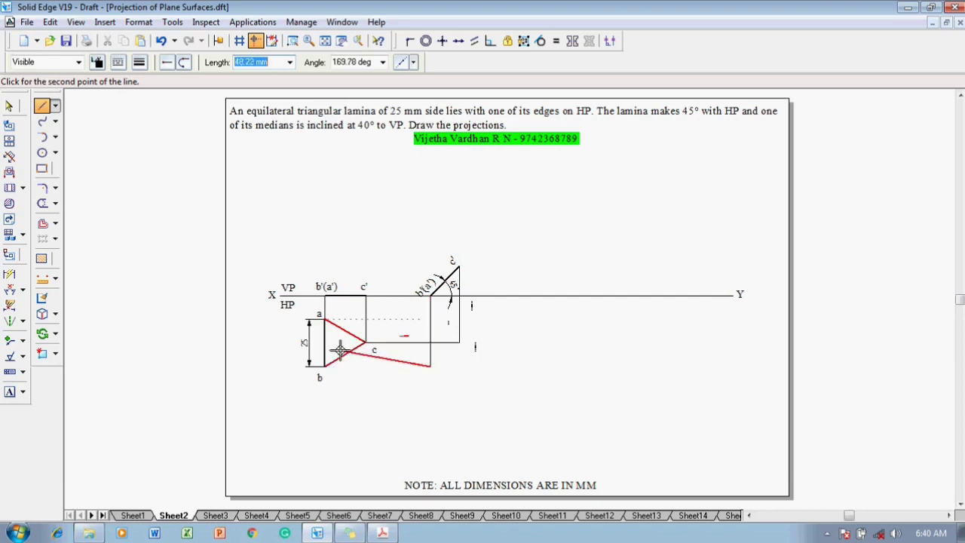
click(324, 367)
click(366, 342)
right_click(362, 320)
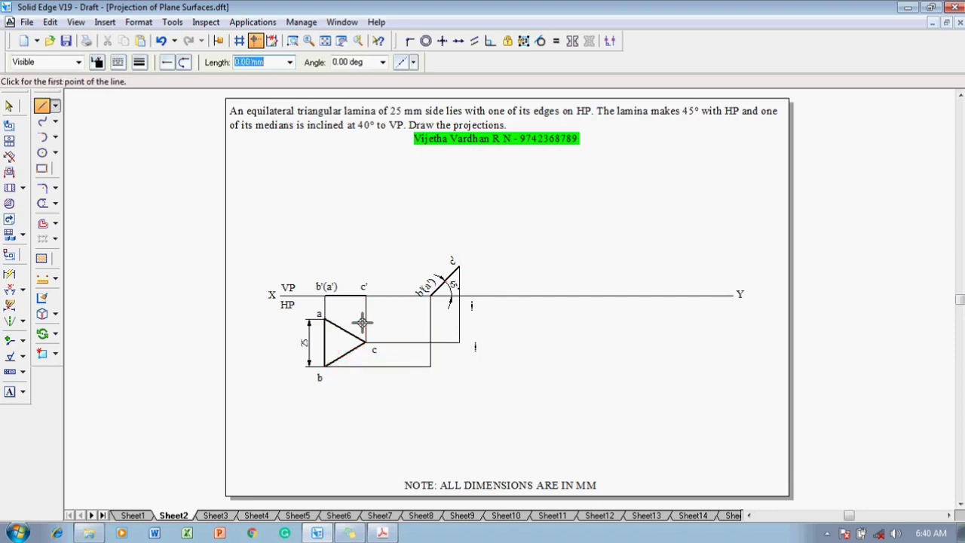
click(325, 320)
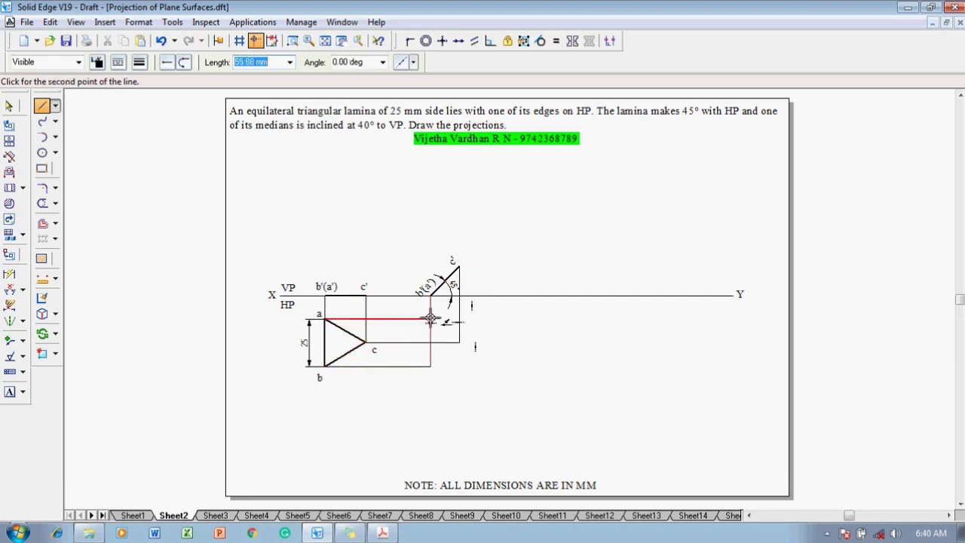
click(431, 320)
key(Escape)
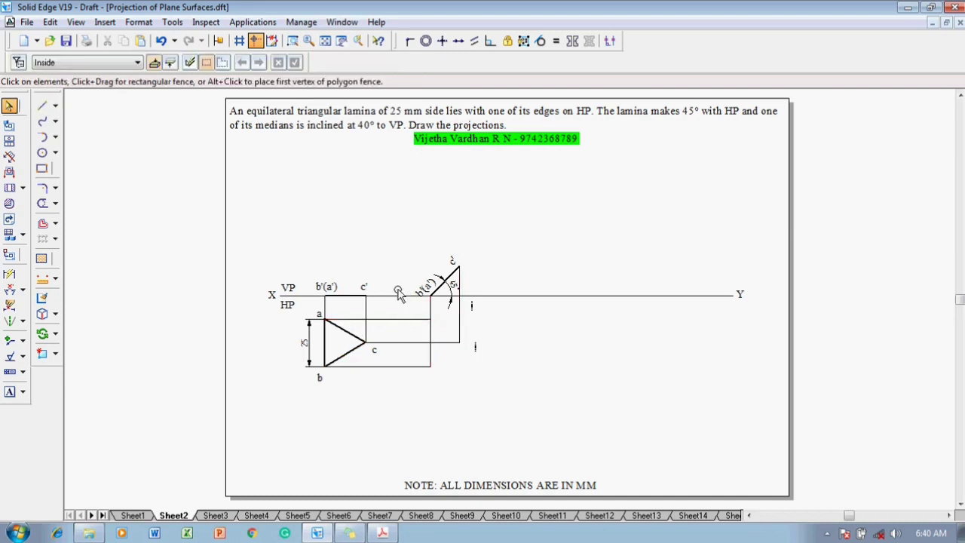
click(45, 107)
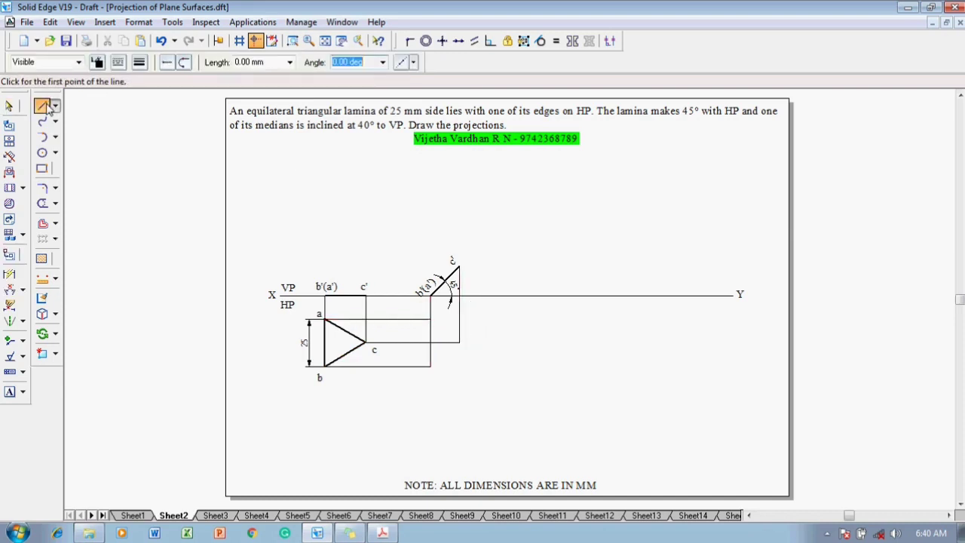
click(140, 62)
click(10, 392)
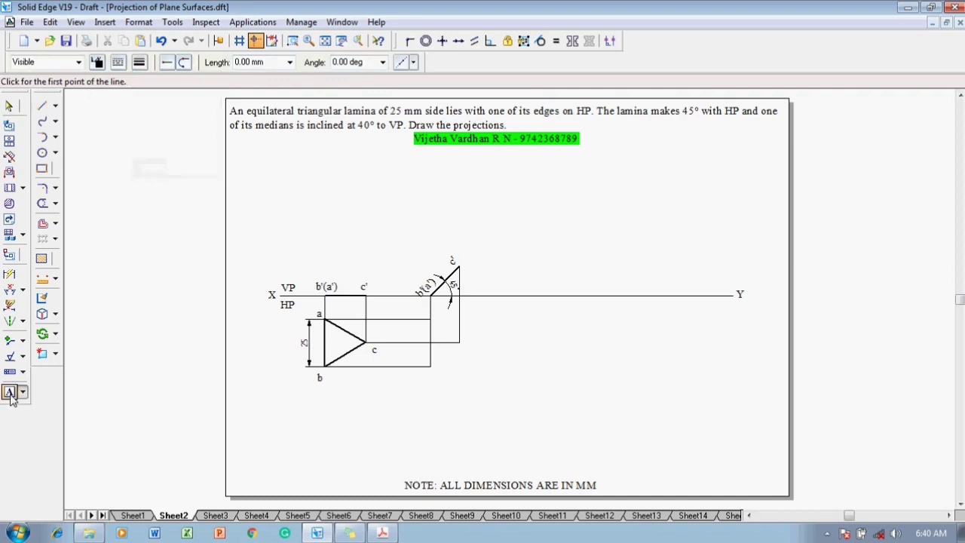
- Label the projector intersections a, b and c as the new top view's corners
click(422, 306)
text(a)
click(422, 355)
text(b)
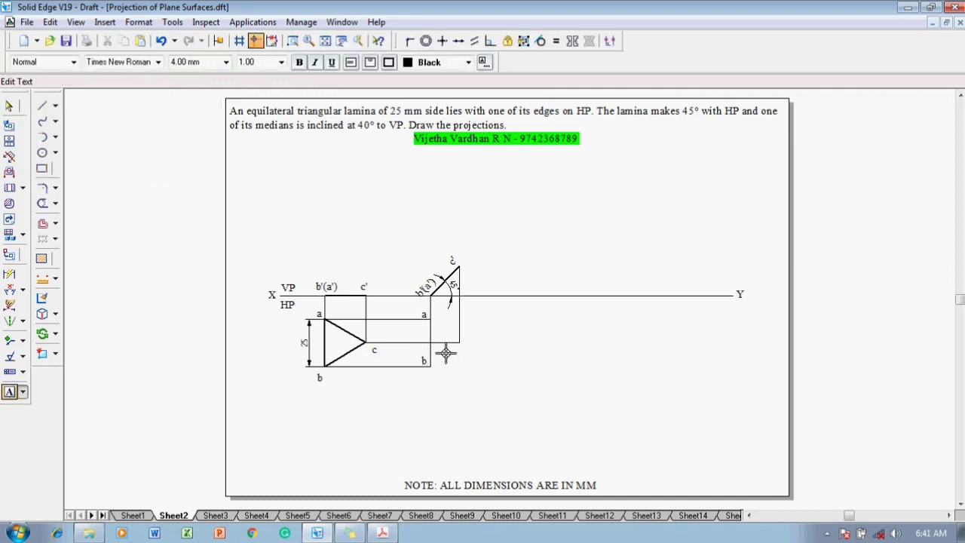
click(464, 340)
text(c)
key(Escape)
click(46, 110)
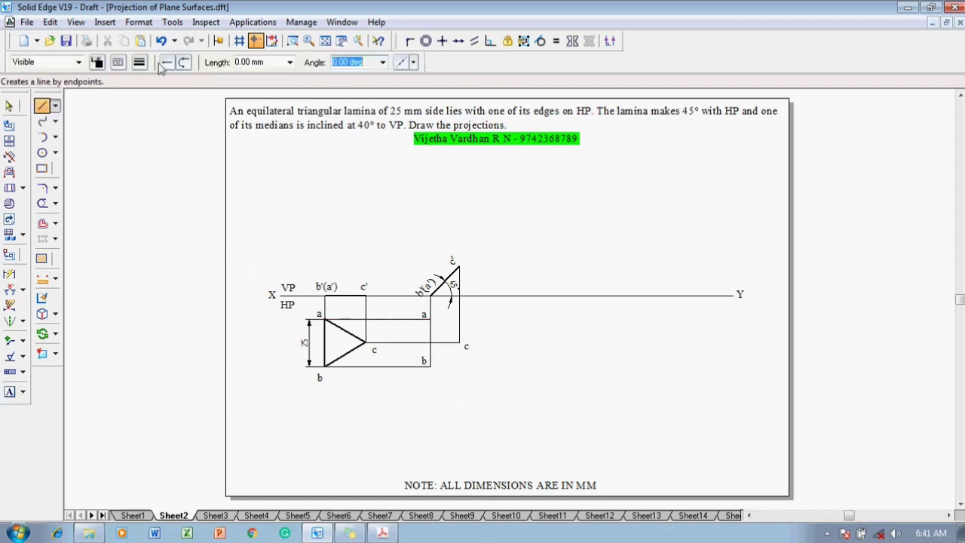
- Draw the closed triangle a–b–c through the new corners in 0.70 mm lines
click(141, 63)
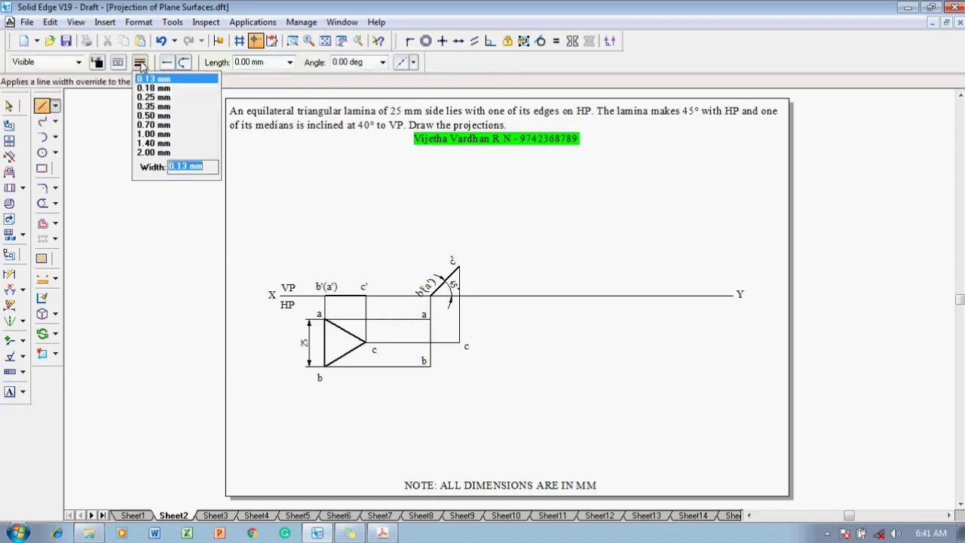
click(153, 124)
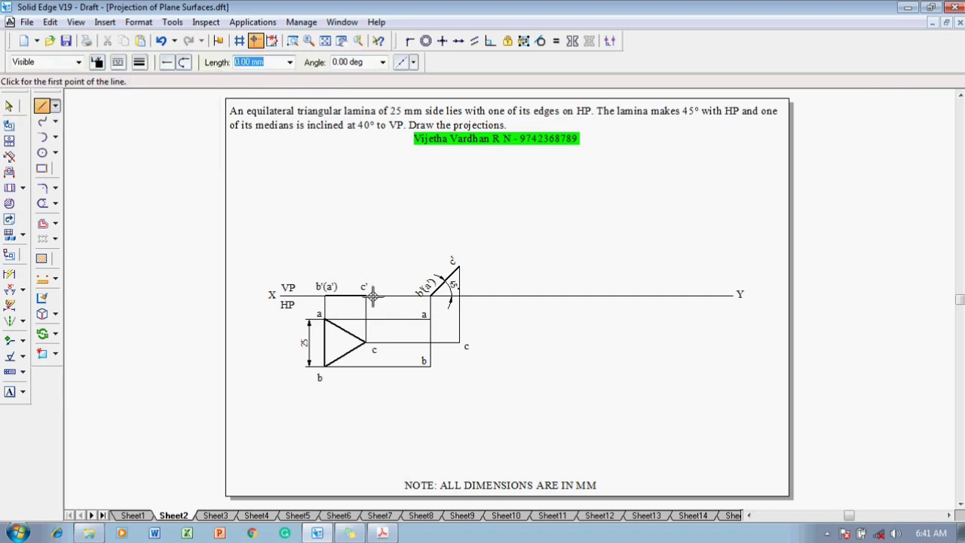
click(430, 319)
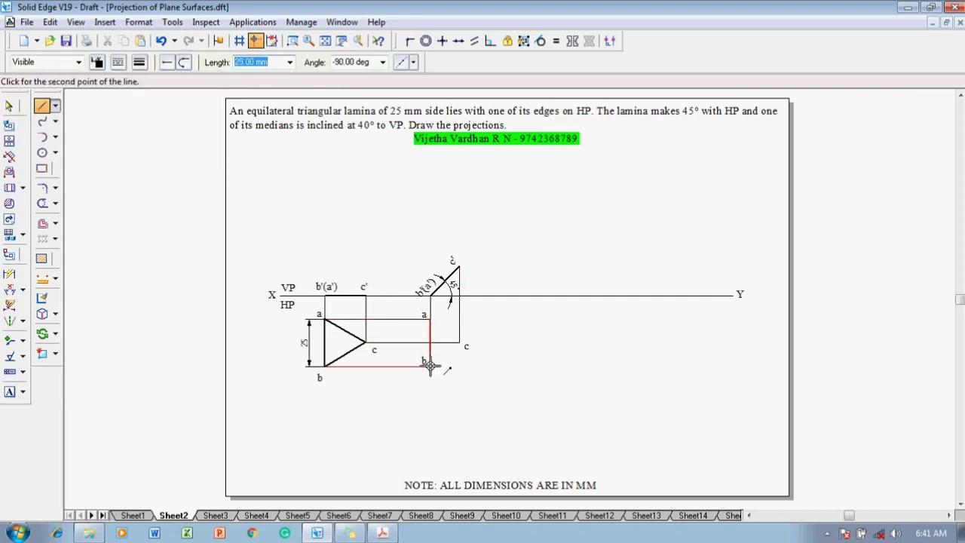
click(430, 366)
click(459, 343)
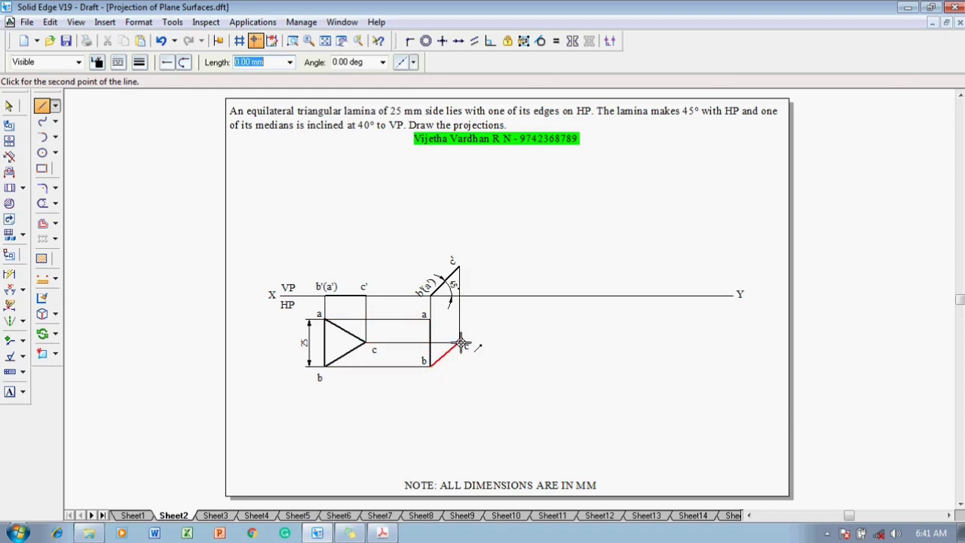
click(430, 319)
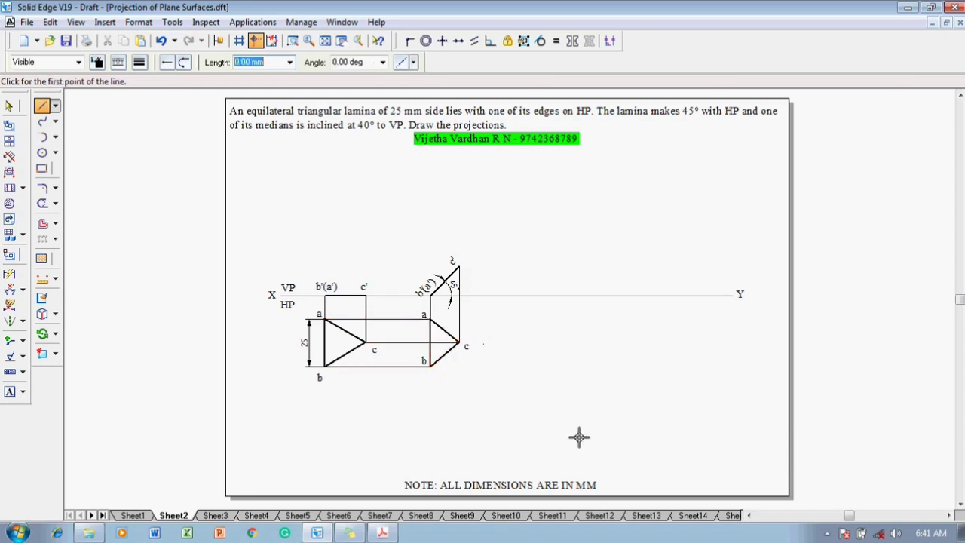
key(Escape)
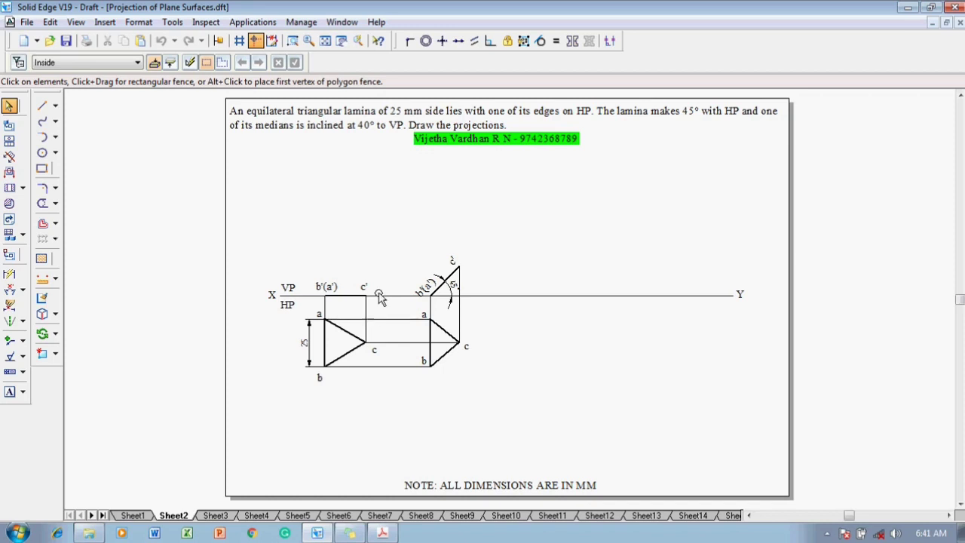
- Draw a thin 0.13 mm median, 21.66 mm long, from apex c to the midpoint of edge ab
click(43, 106)
click(140, 63)
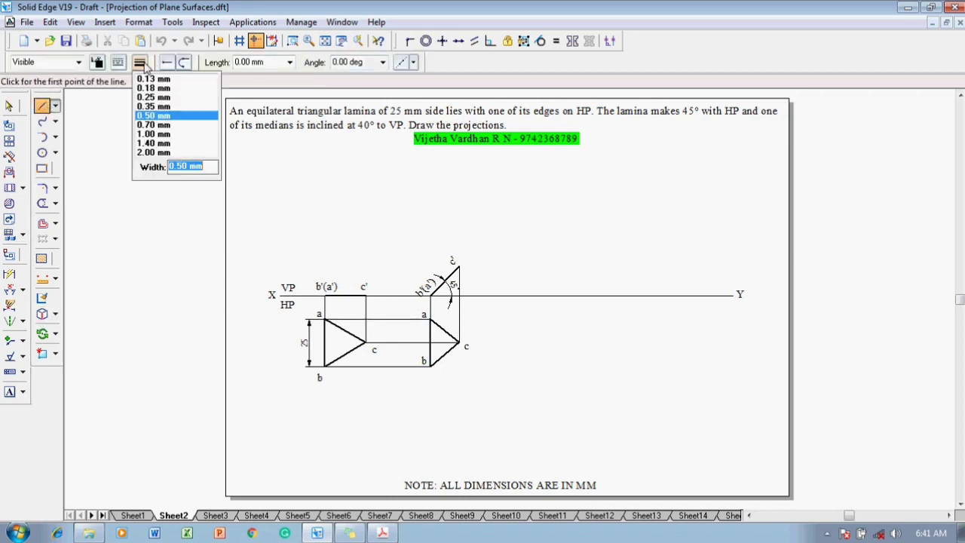
click(153, 79)
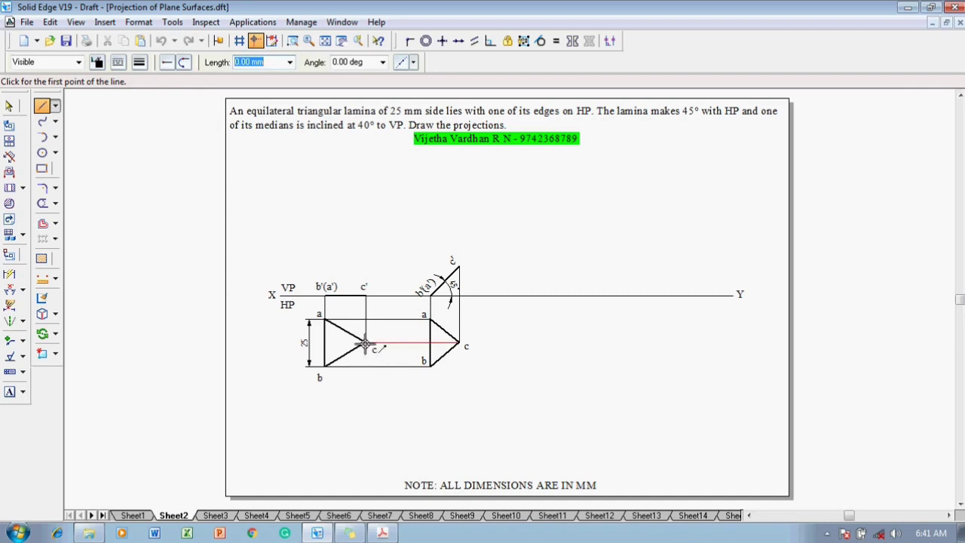
click(365, 343)
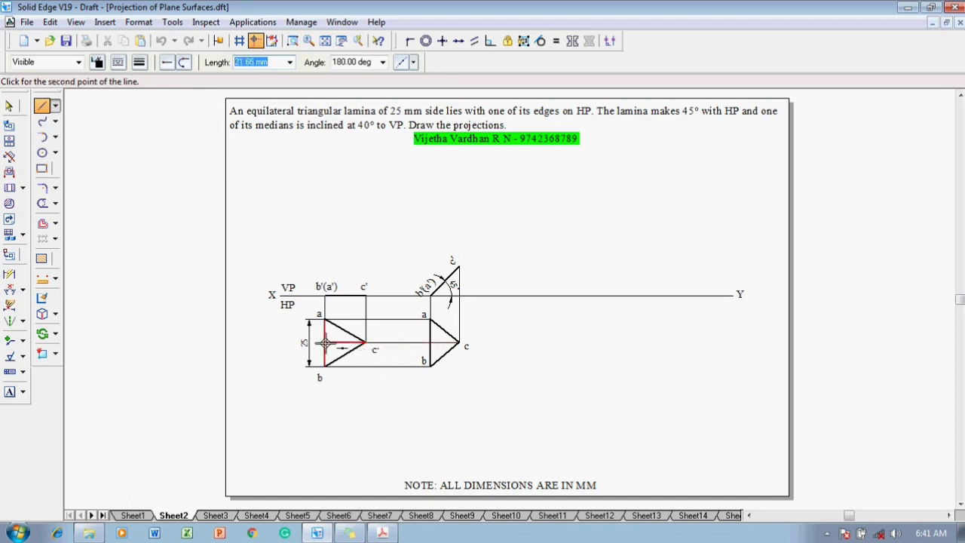
right_click(343, 381)
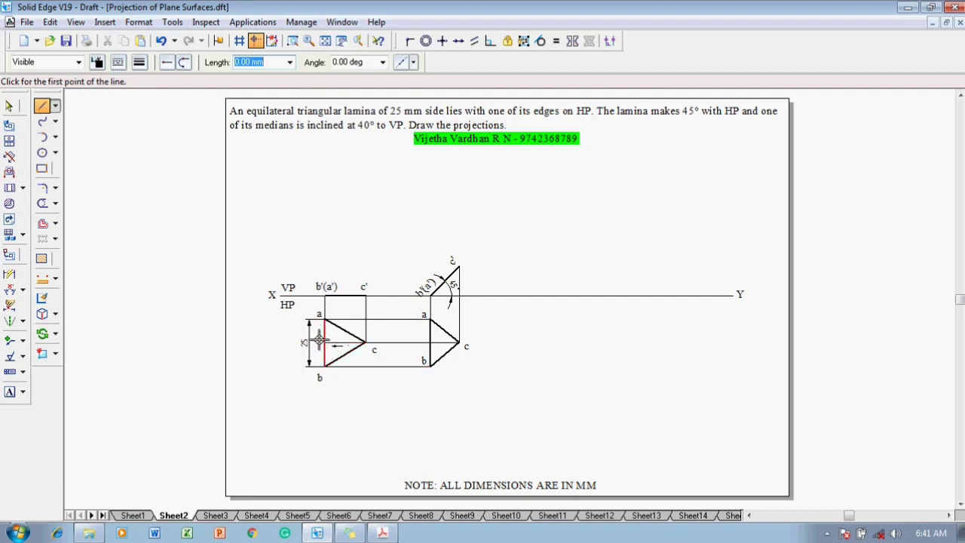
click(9, 392)
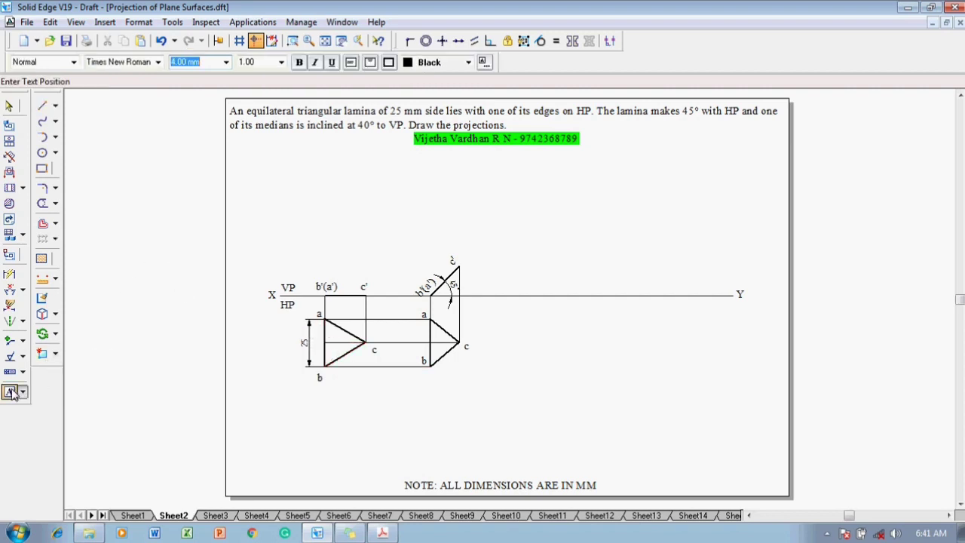
- Label the median's end point m in both top views and (m') on the front view
click(315, 337)
text(m)
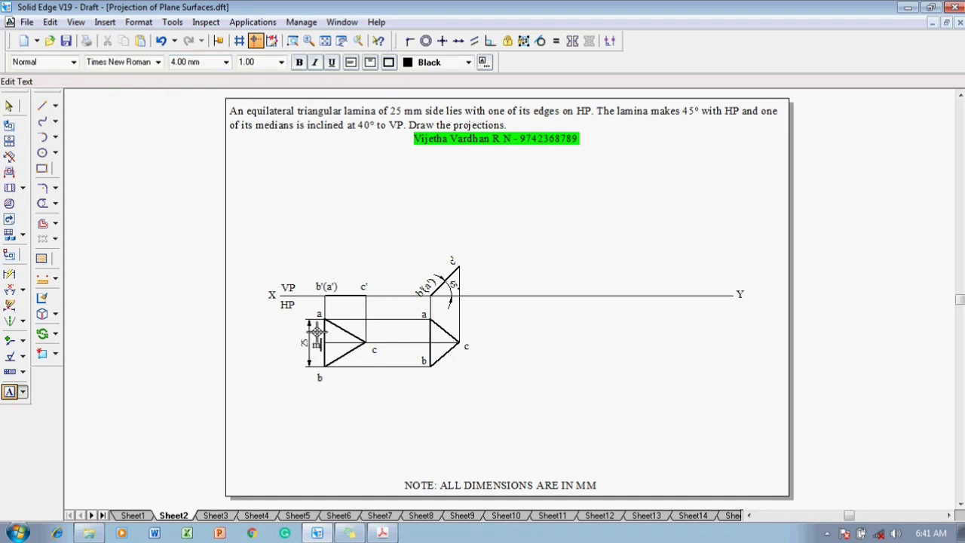
click(322, 269)
text(m')
click(419, 332)
text(m)
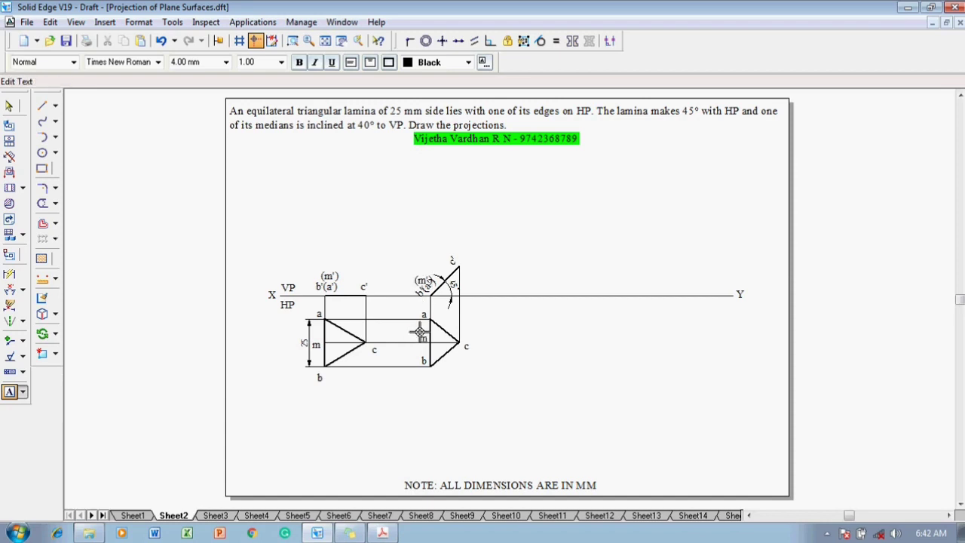
key(Escape)
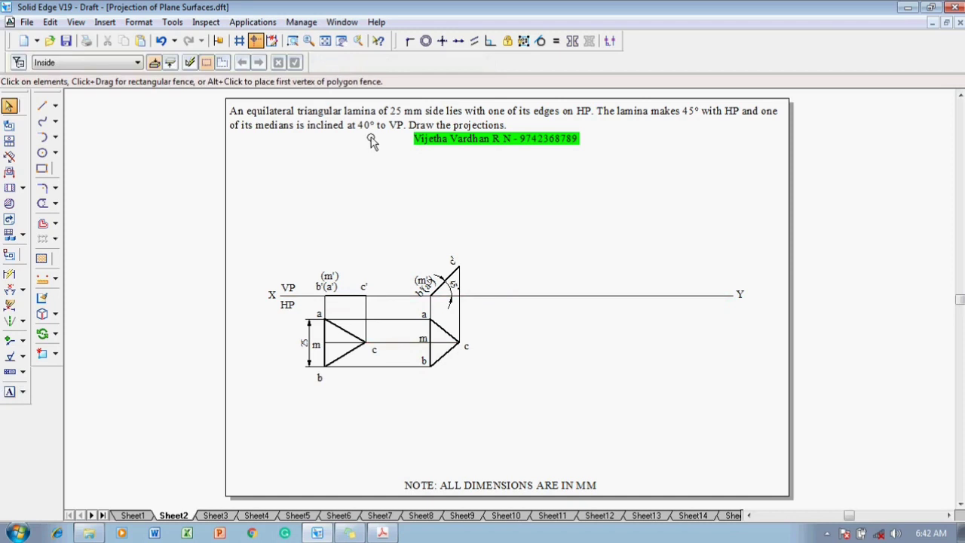
- Draw a long line sloping down-right from the XY line in a different line width
click(41, 106)
click(140, 64)
click(151, 87)
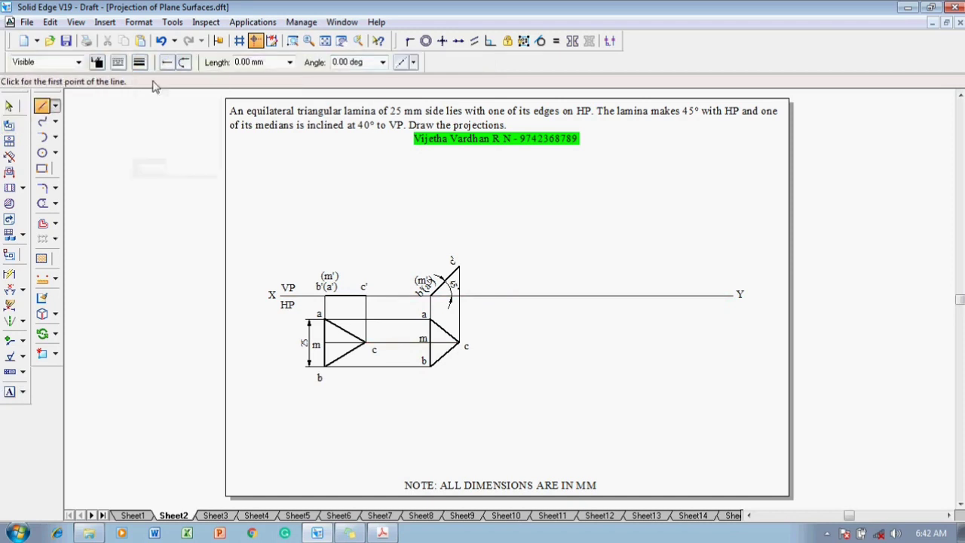
click(502, 297)
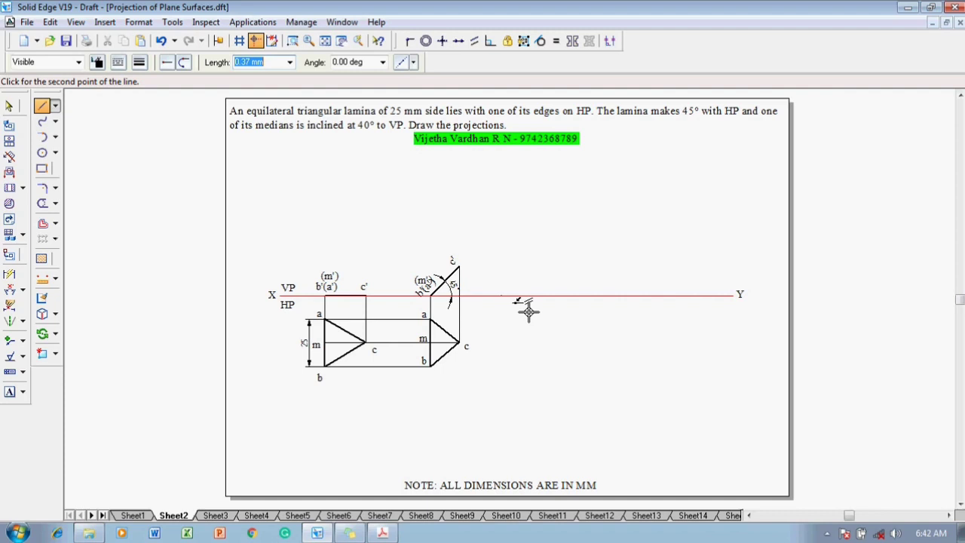
click(648, 446)
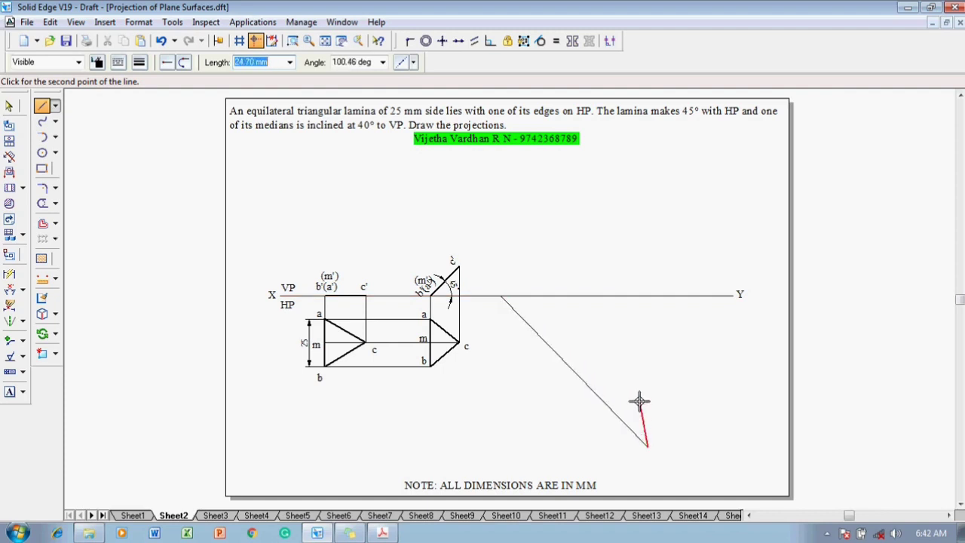
- Dimension the angle between the sloped line and XY, about 45.81°
click(9, 292)
click(520, 314)
click(525, 296)
click(536, 319)
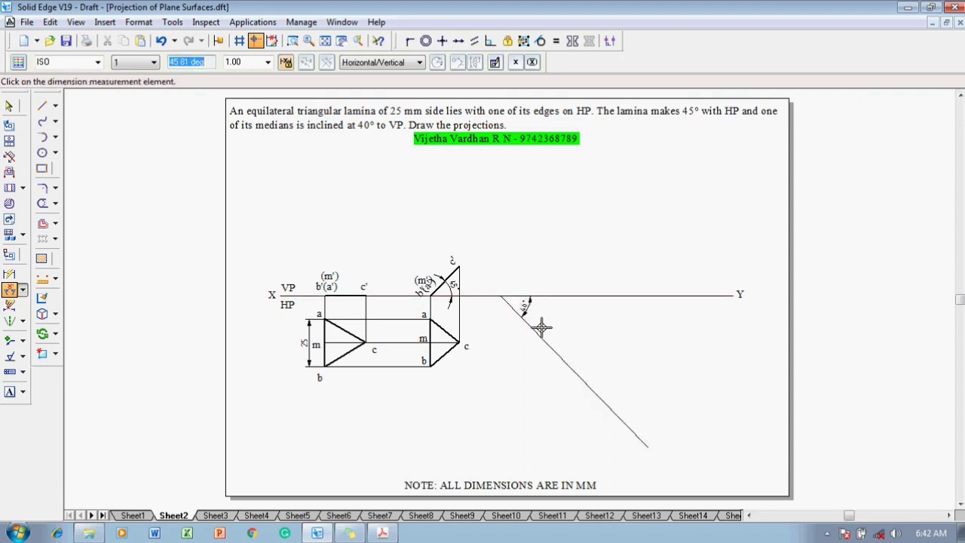